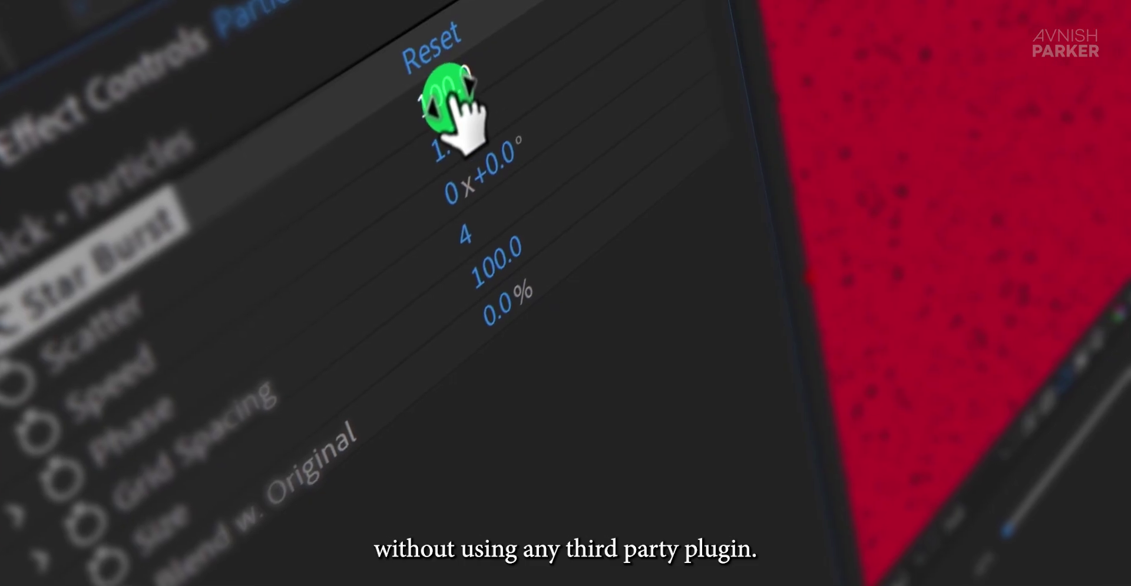
- Set the CC Star Burst Scatter value to 500
left_click(456, 99)
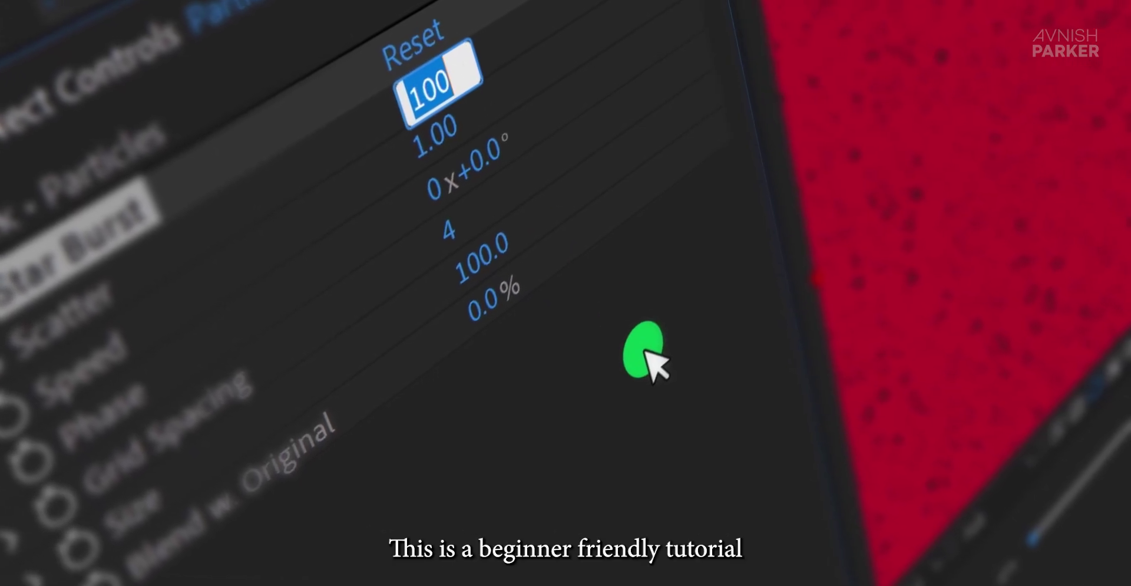
type("50.0")
key("Return")
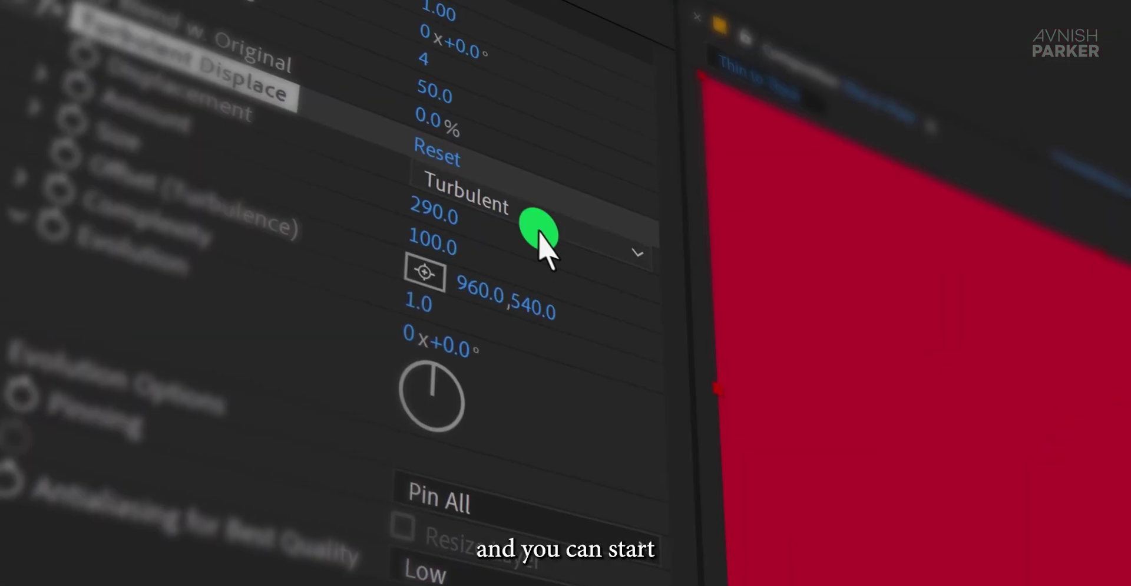
- Switch Turbulent Displace's displacement to Bulge and apply Posterize Time to the Particles layer
left_click(539, 241)
left_click(527, 312)
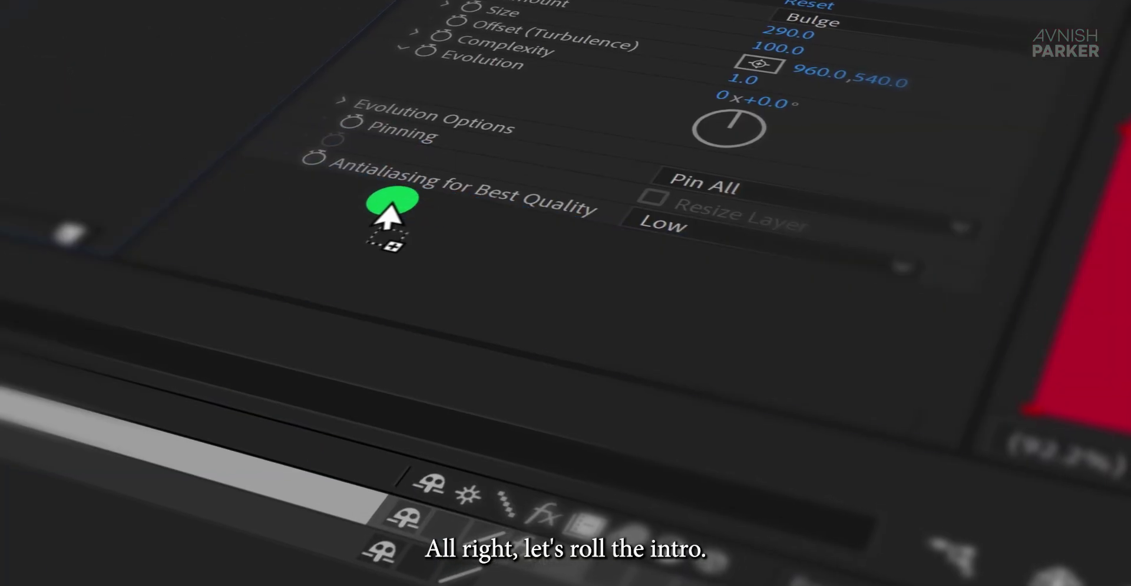
left_click_drag(383, 227, 434, 260)
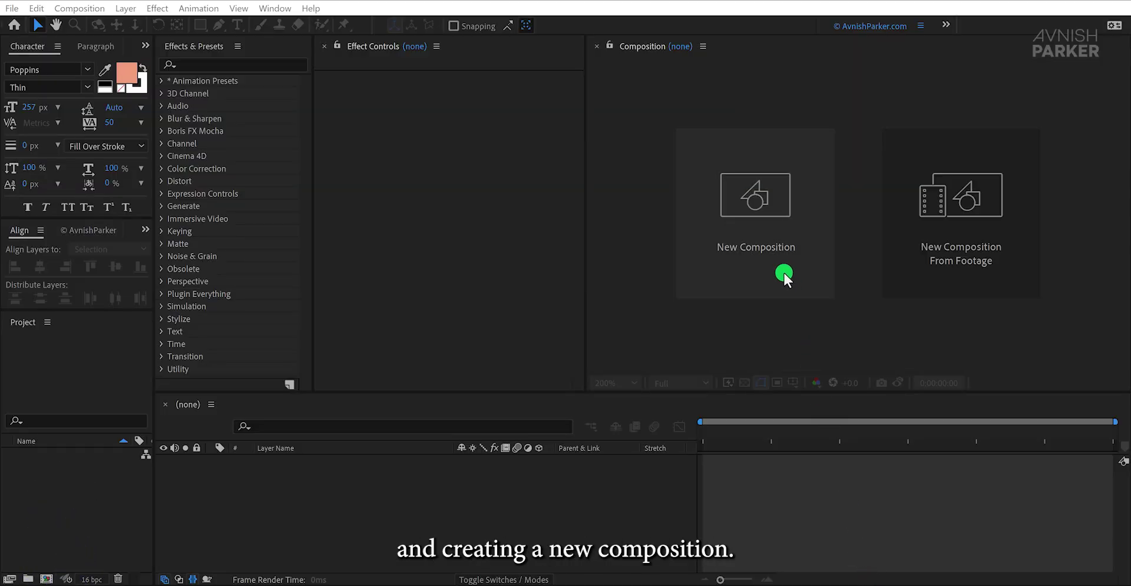
- Create a new composition named 'Thin to Thick'
left_click(782, 270)
type("Thin to Thick")
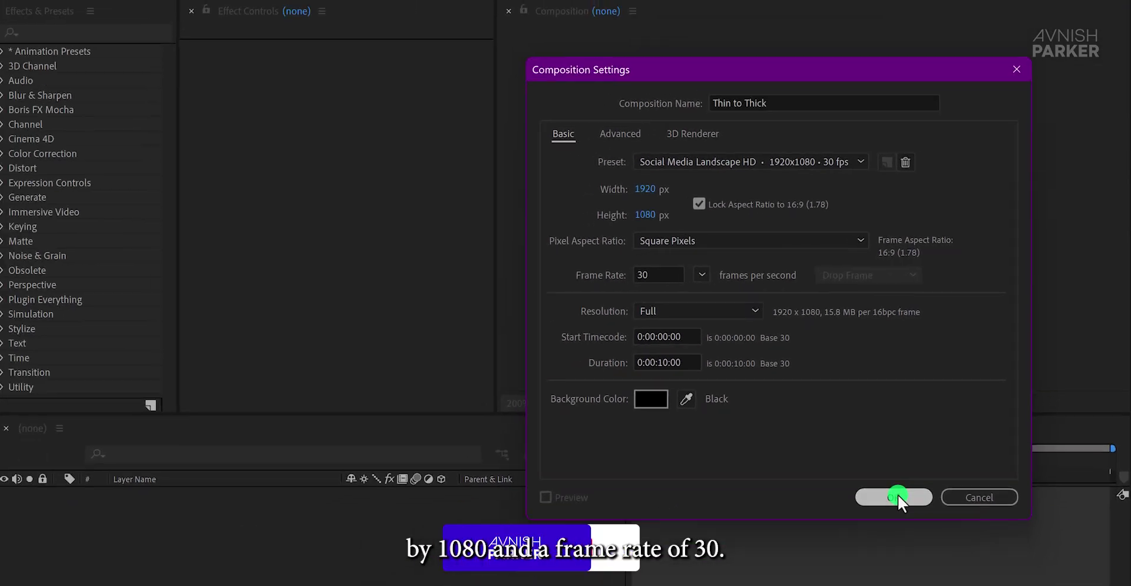
left_click(896, 497)
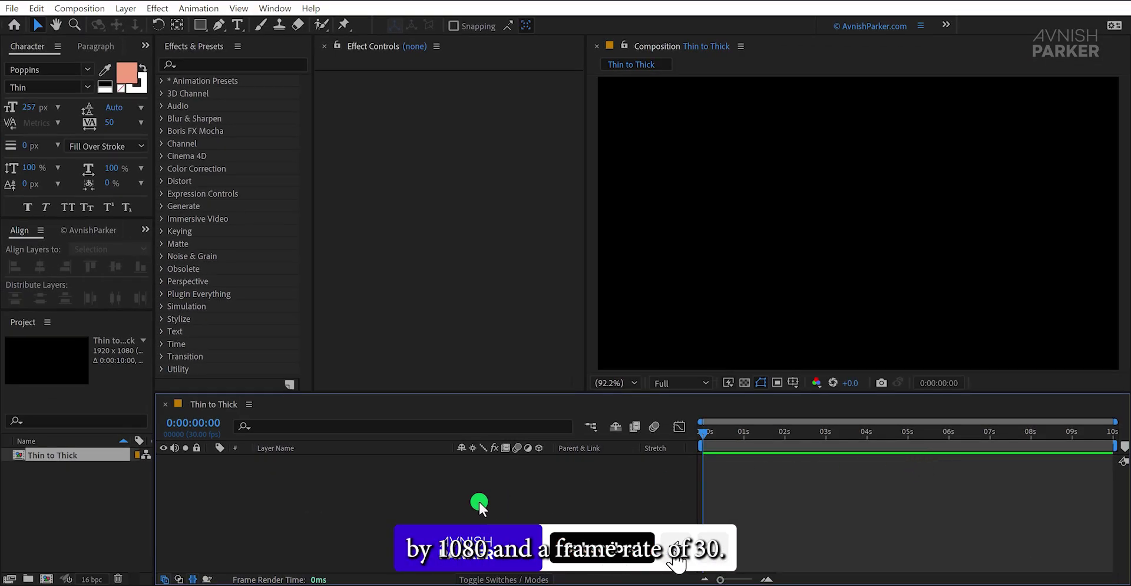
- Add a red solid layer named 'BG'
right_click(478, 500)
mouse_move(471, 315)
left_click(666, 325)
type("BG")
left_click(728, 335)
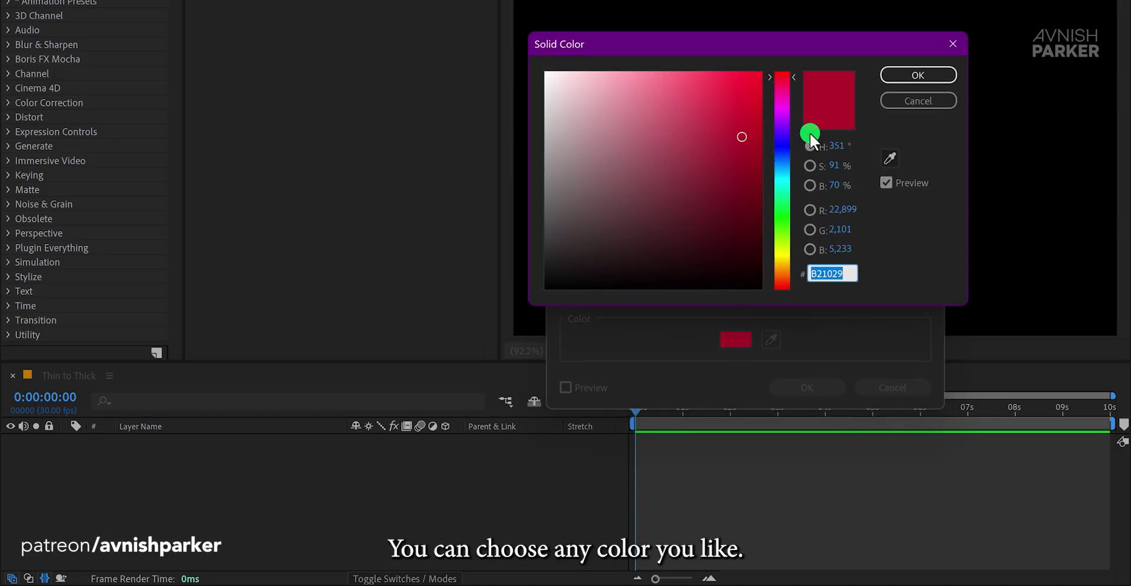
left_click(903, 71)
left_click(787, 385)
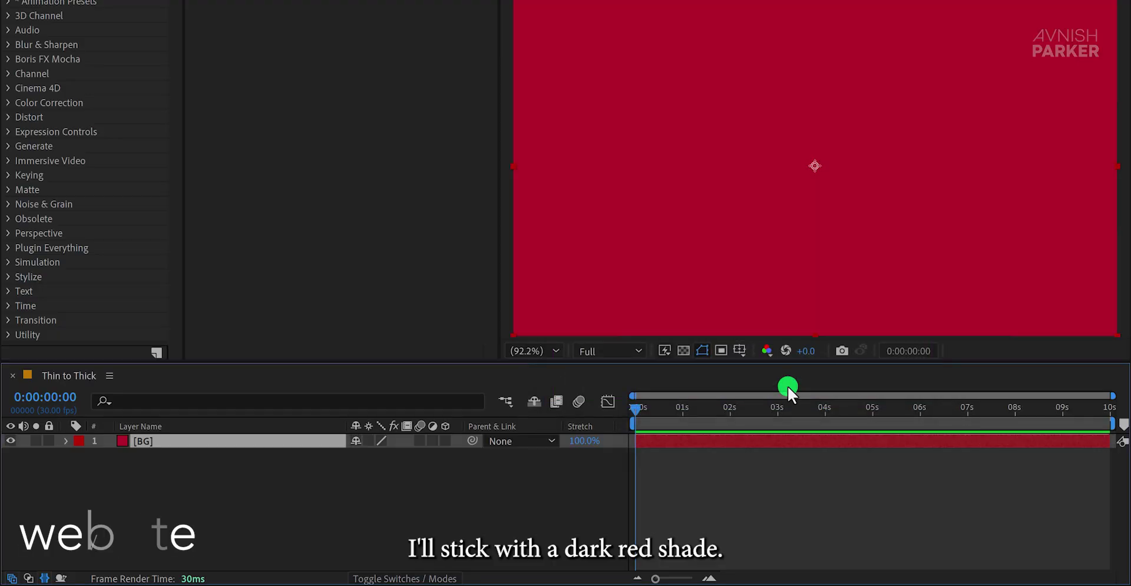
- Add a dark grey solid layer named 'Particles' above BG
right_click(166, 467)
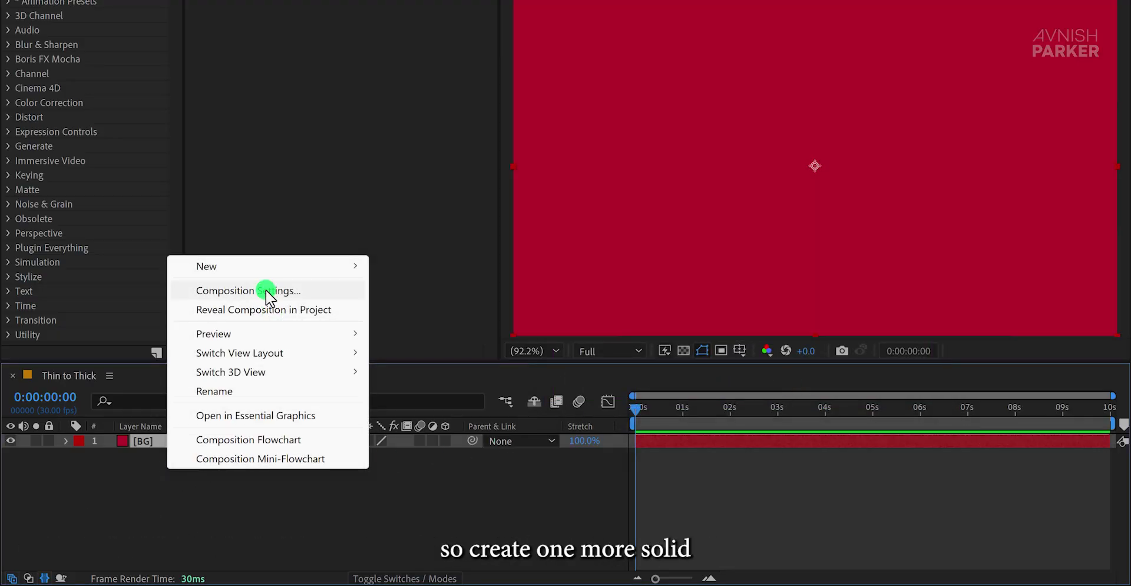
mouse_move(258, 270)
left_click(447, 310)
type("Particles")
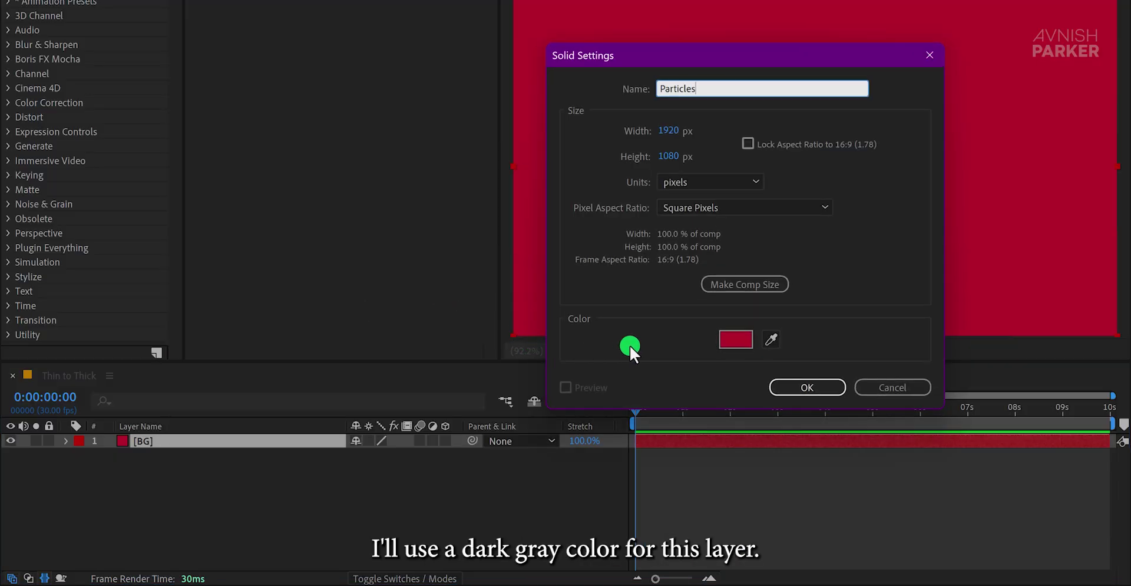
left_click(732, 337)
left_click_drag(581, 246, 535, 270)
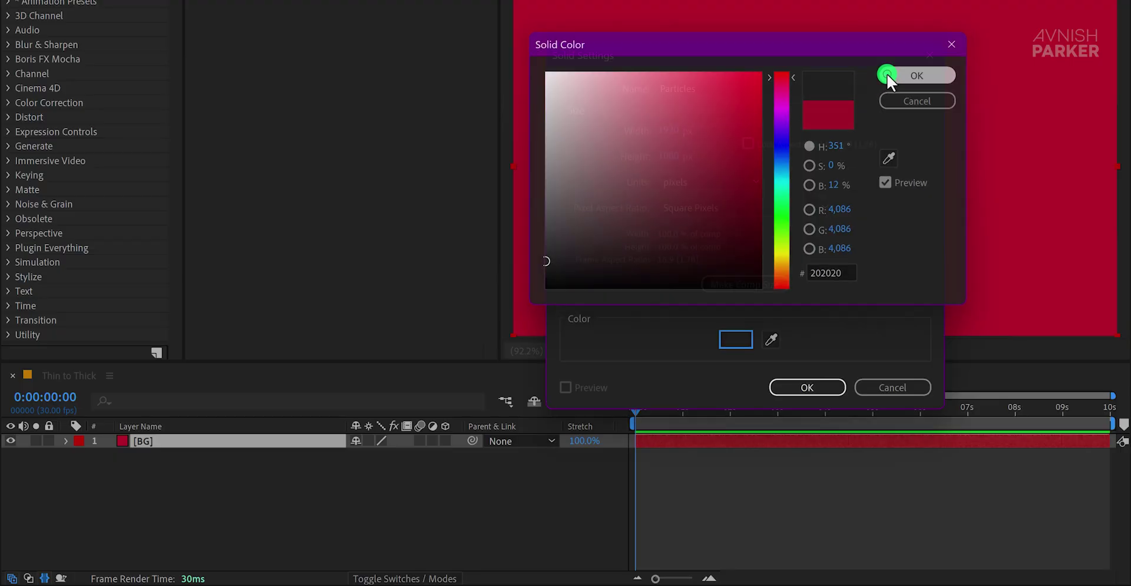
left_click(886, 73)
left_click(812, 384)
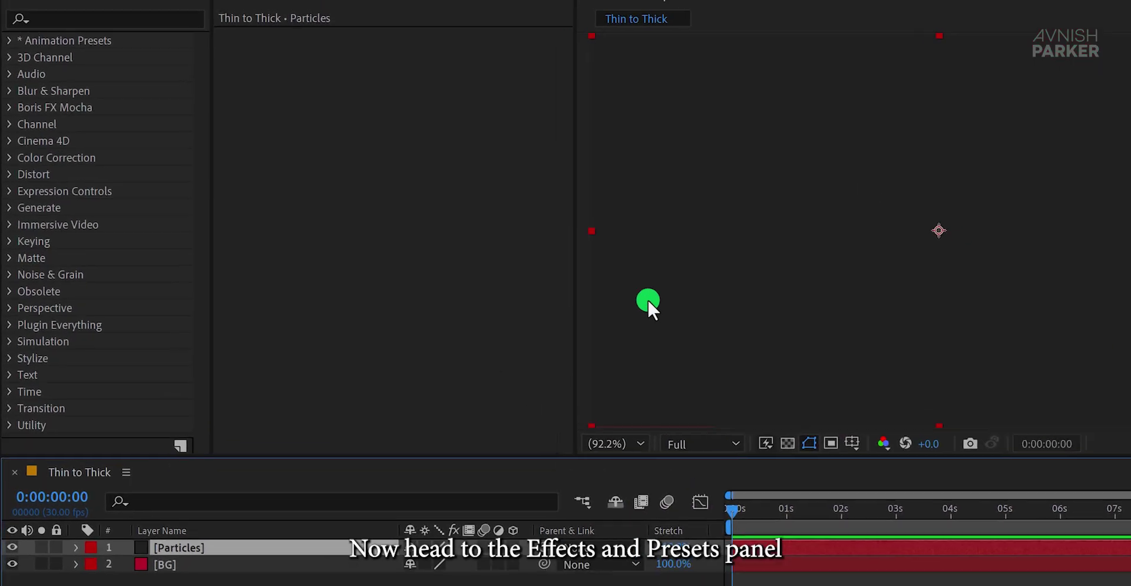
- Search effects for 'star' and apply CC Star Burst to the Particles layer
left_click(116, 18)
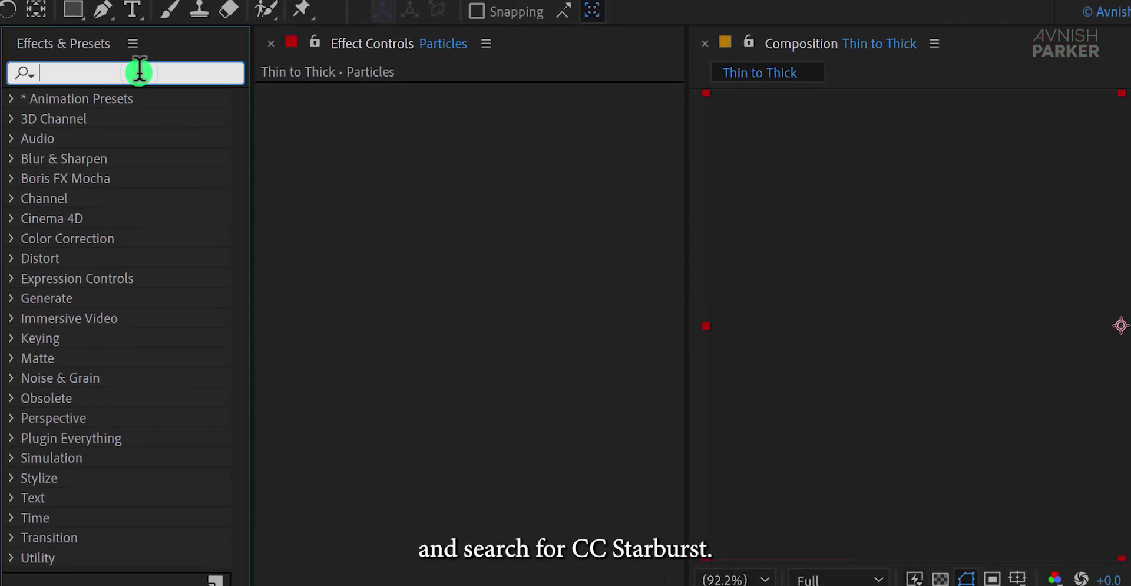
type("star")
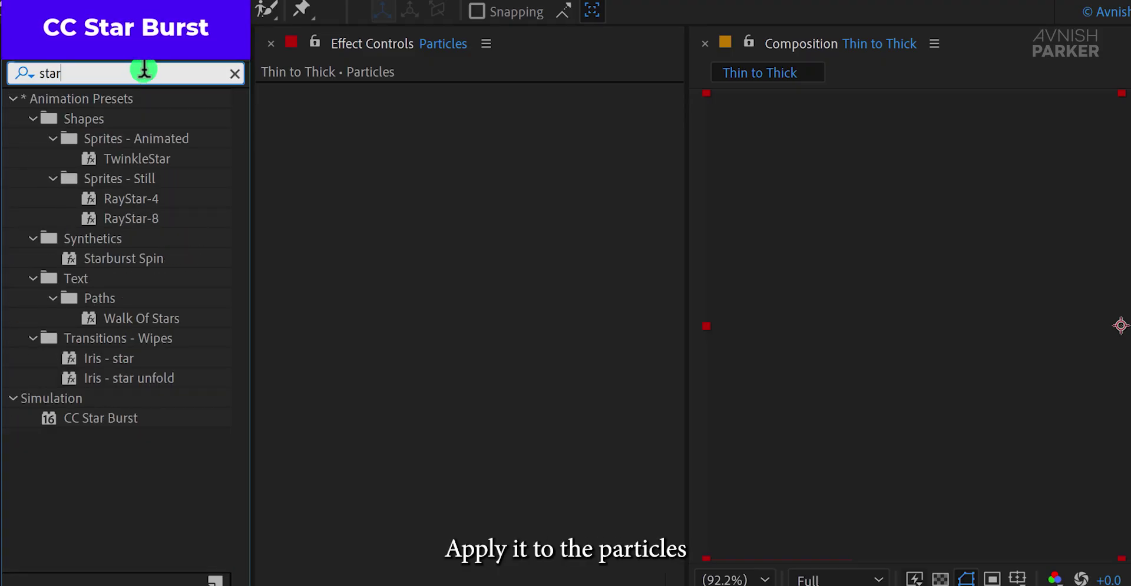
left_click_drag(115, 421, 437, 327)
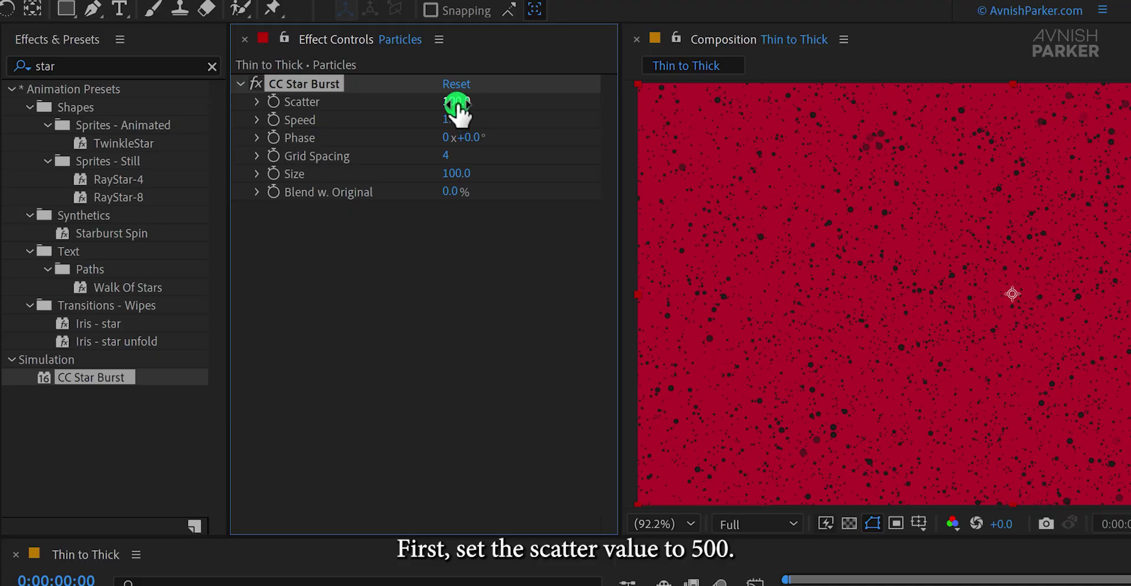
- Set Star Burst Scatter to 500 and Size to 50, then scrub ahead to preview
type("500")
key("Return")
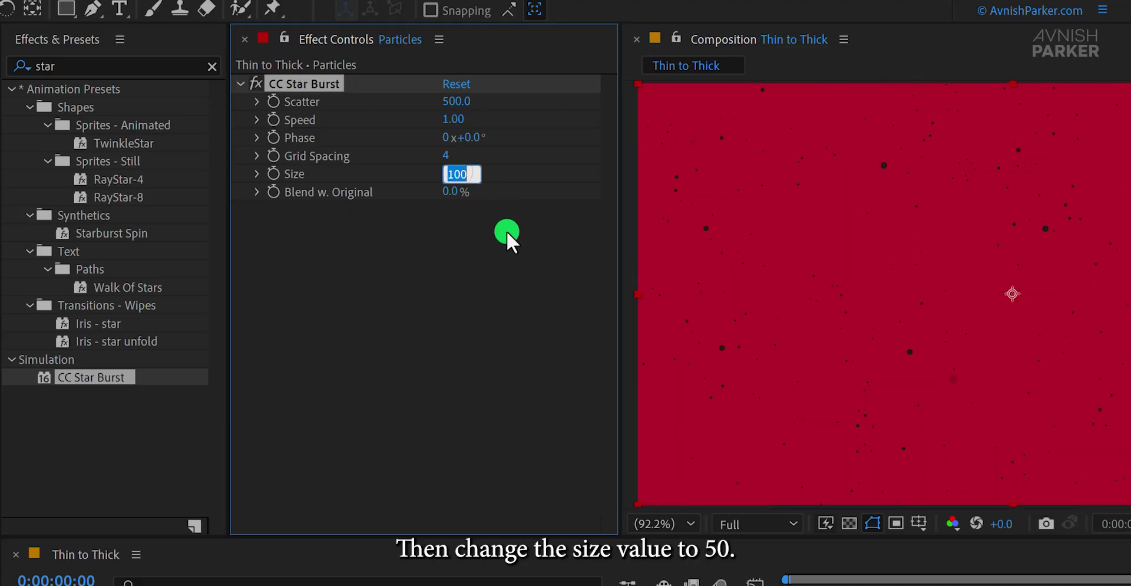
type("50")
key("Return")
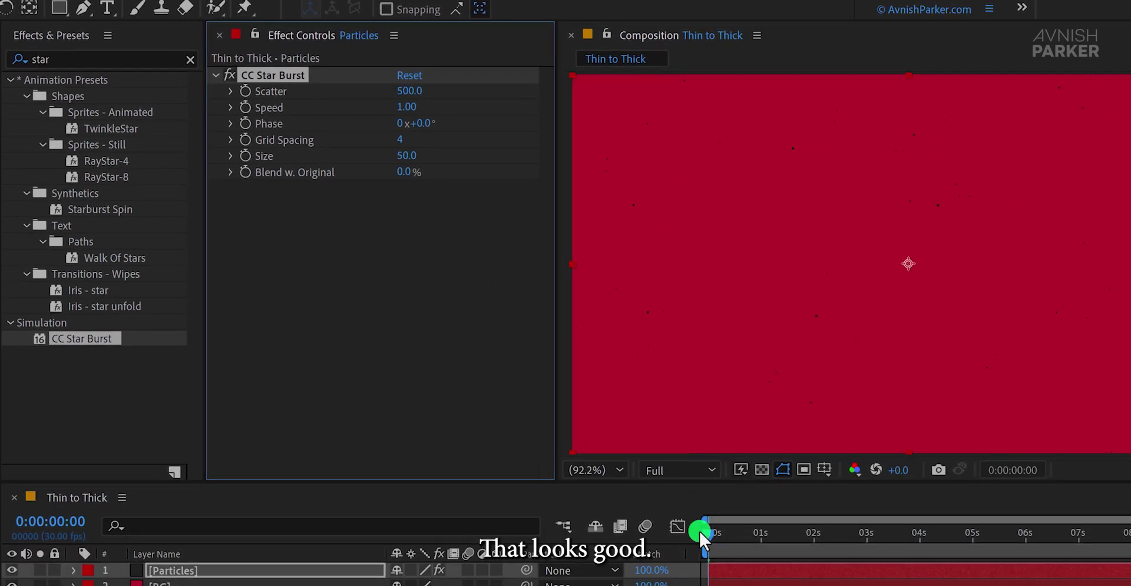
left_click_drag(700, 532, 732, 539)
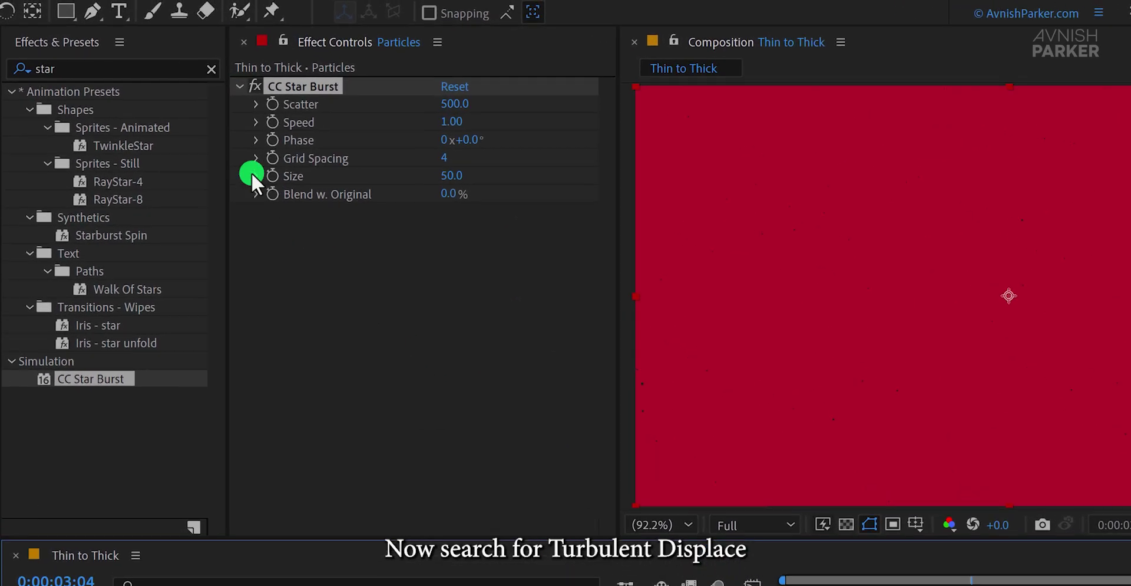
- Search effects for 'displ' and apply Turbulent Displace to the Particles layer
left_click(136, 70)
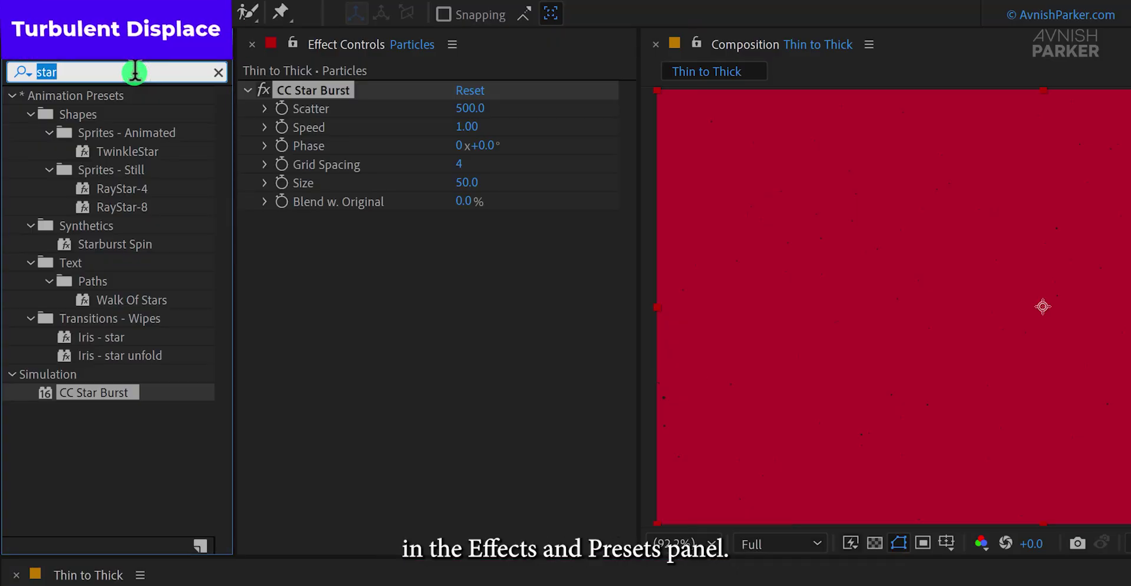
type("displ")
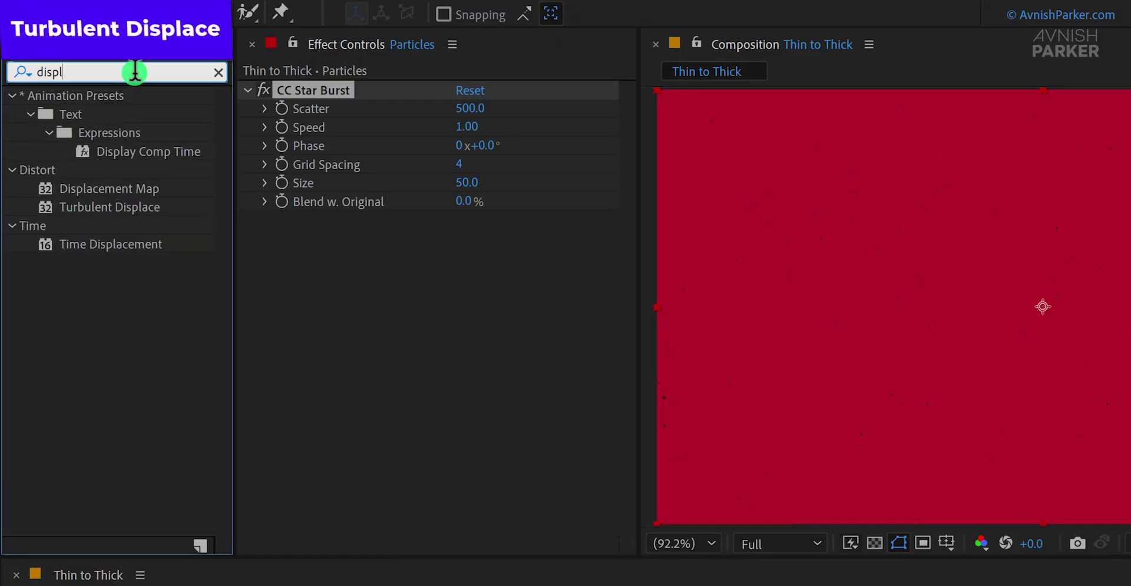
left_click_drag(126, 204, 350, 281)
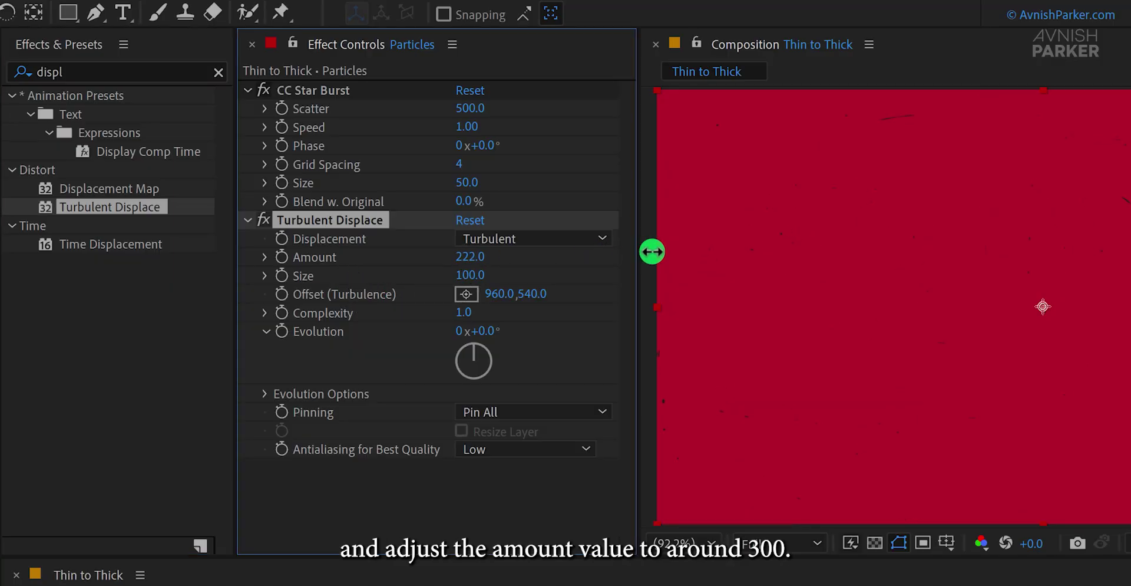
- Raise Turbulent Displace Amount to about 290 and set Displacement to Bulge
left_click_drag(652, 252, 688, 248)
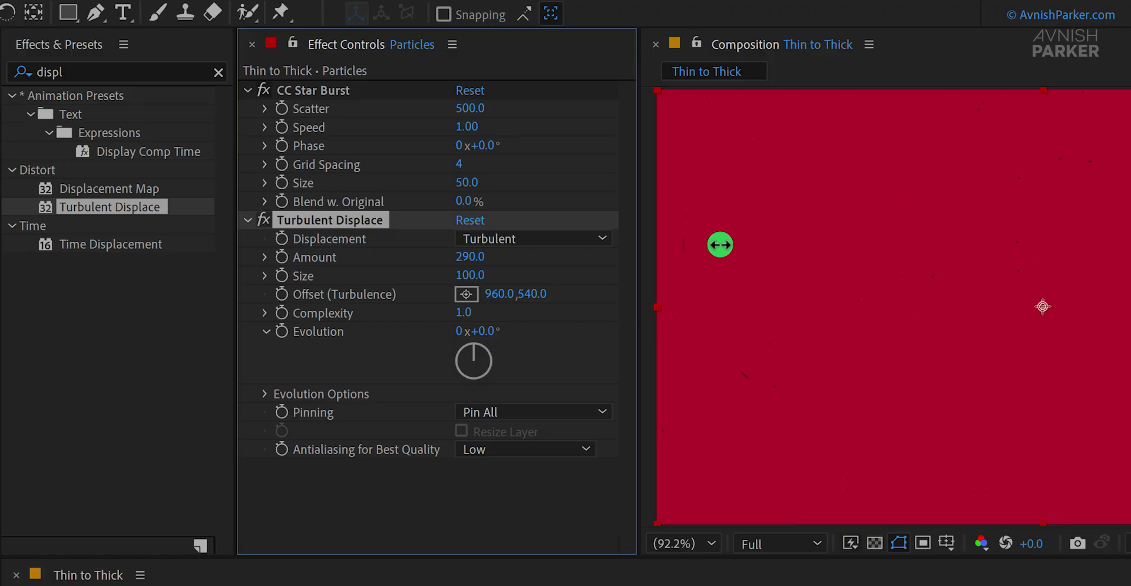
left_click_drag(762, 523, 735, 544)
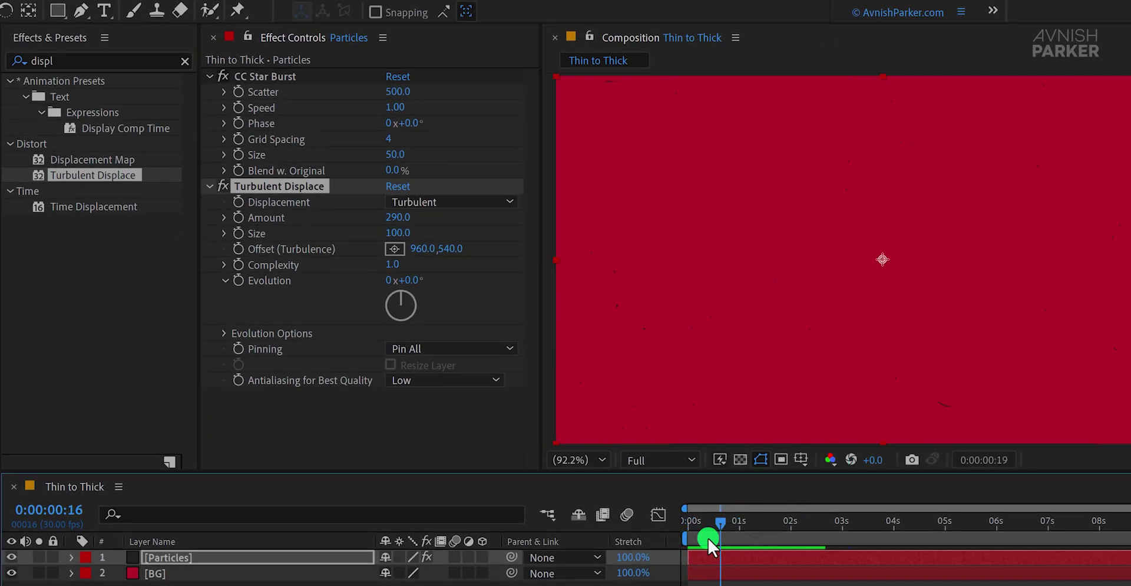
left_click(453, 203)
left_click(445, 242)
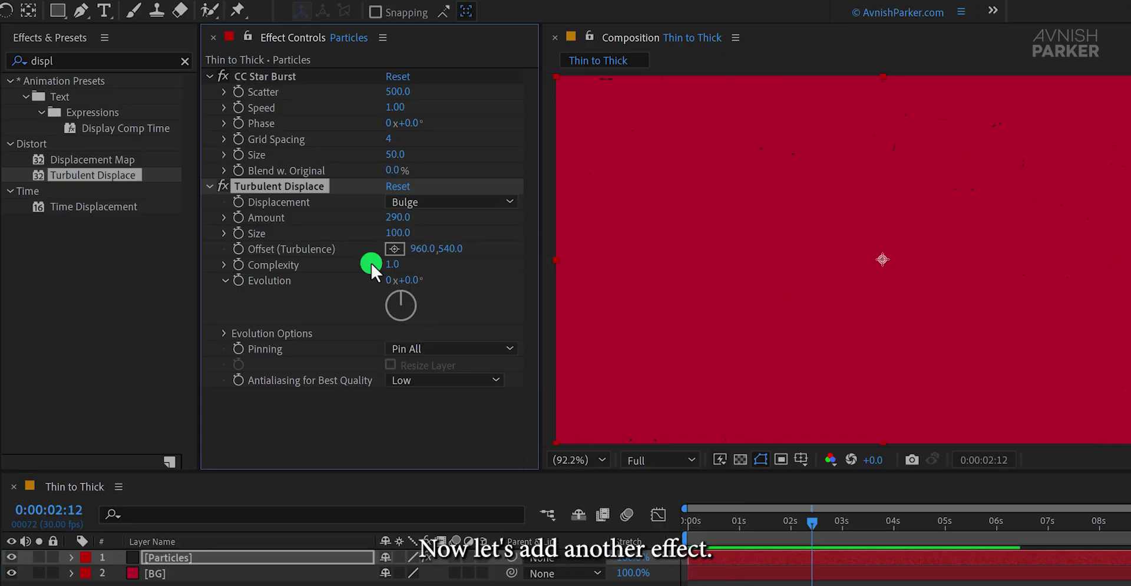
- Apply Posterize Time to Particles with a frame rate of 8, then stop the preview
left_click(86, 61)
type("p")
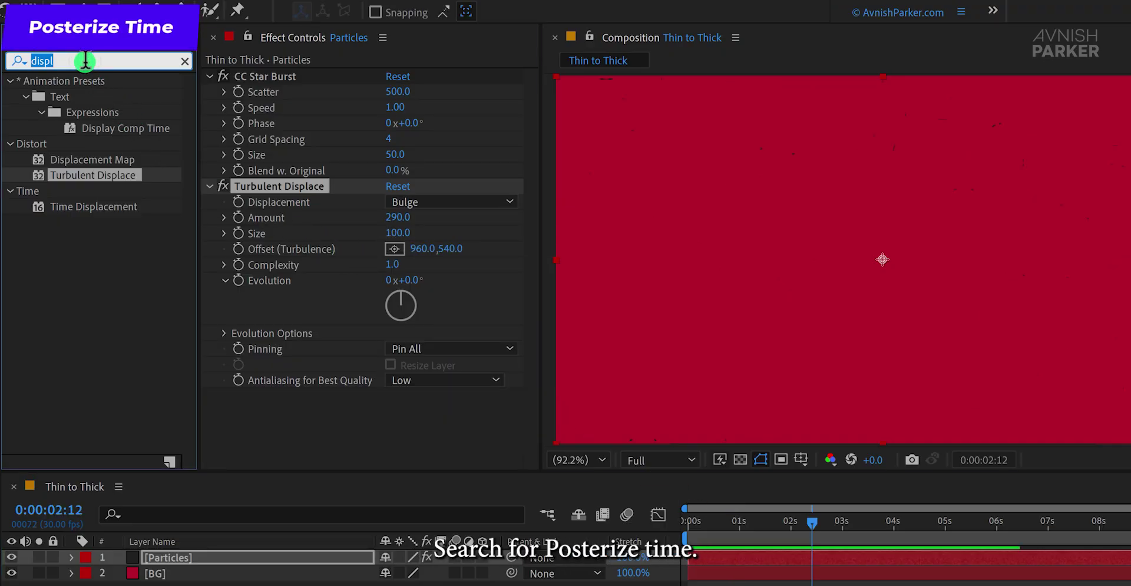
type("oste")
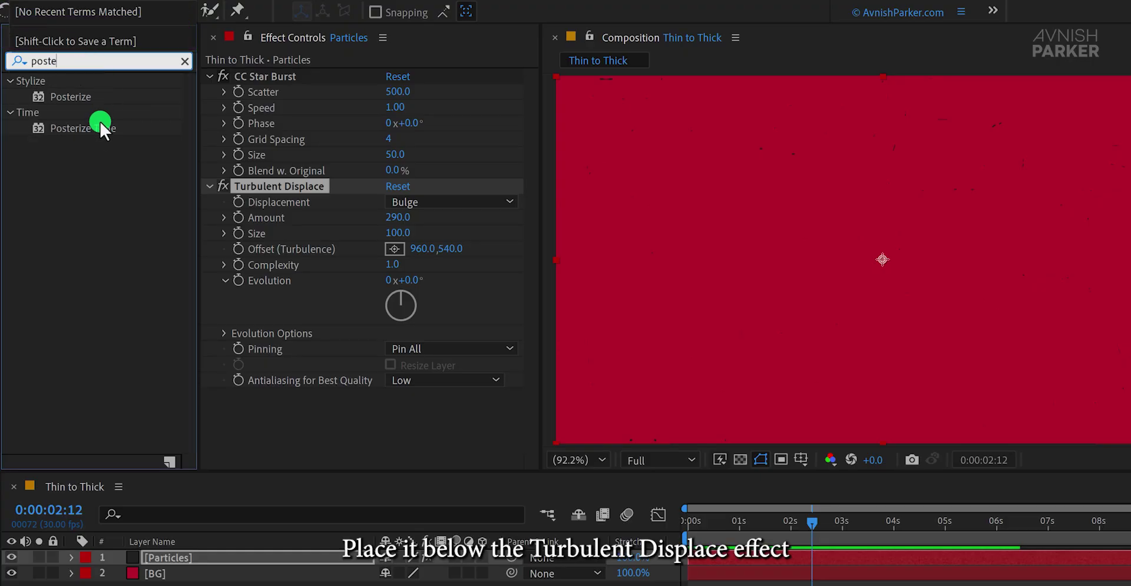
left_click_drag(102, 127, 289, 401)
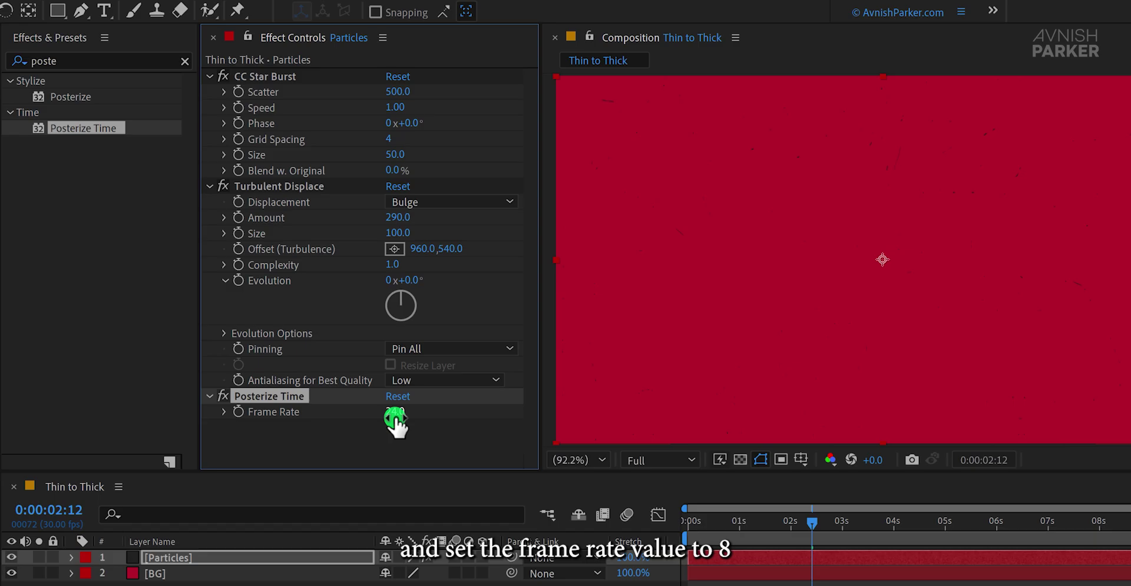
type("8")
key("Return")
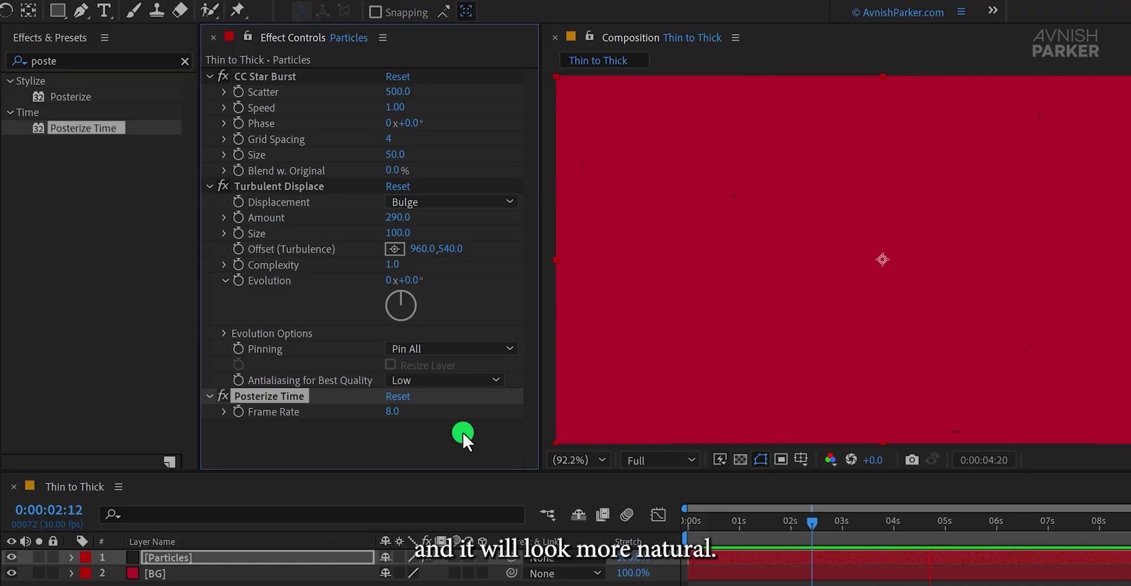
key("space")
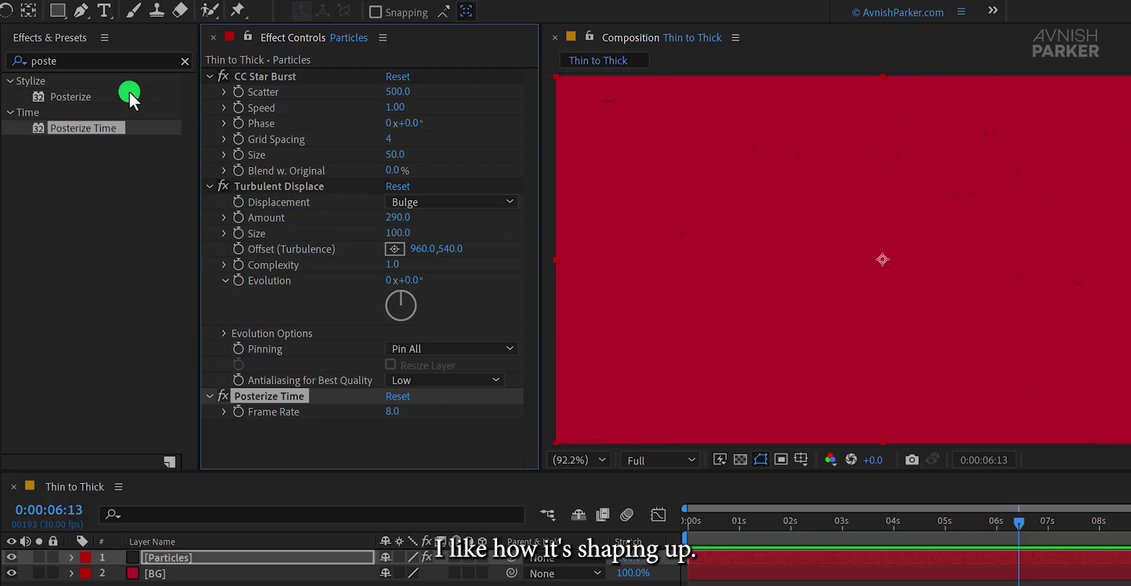
- Apply a Fill effect to Particles with a dark navy colour (0D173E)
left_click(107, 62)
type("fill")
left_click_drag(71, 176, 323, 438)
left_click(394, 398)
left_click_drag(606, 128, 194, 150)
left_click_drag(222, 222, 154, 159)
mouse_move(395, 195)
left_mouse_down()
mouse_move(390, 320)
mouse_move(364, 357)
left_mouse_up()
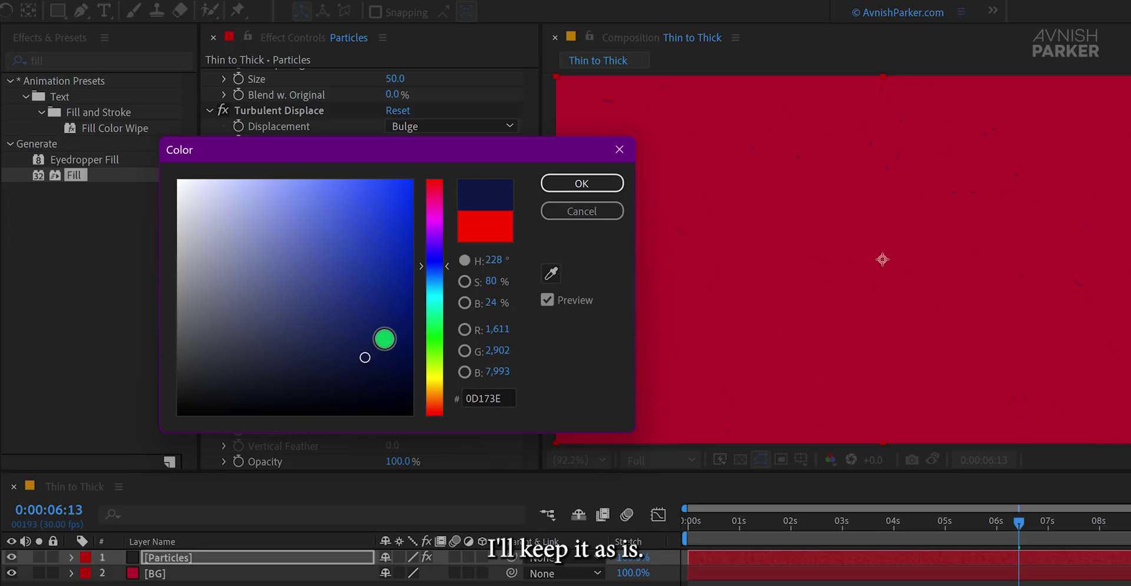
left_click(564, 175)
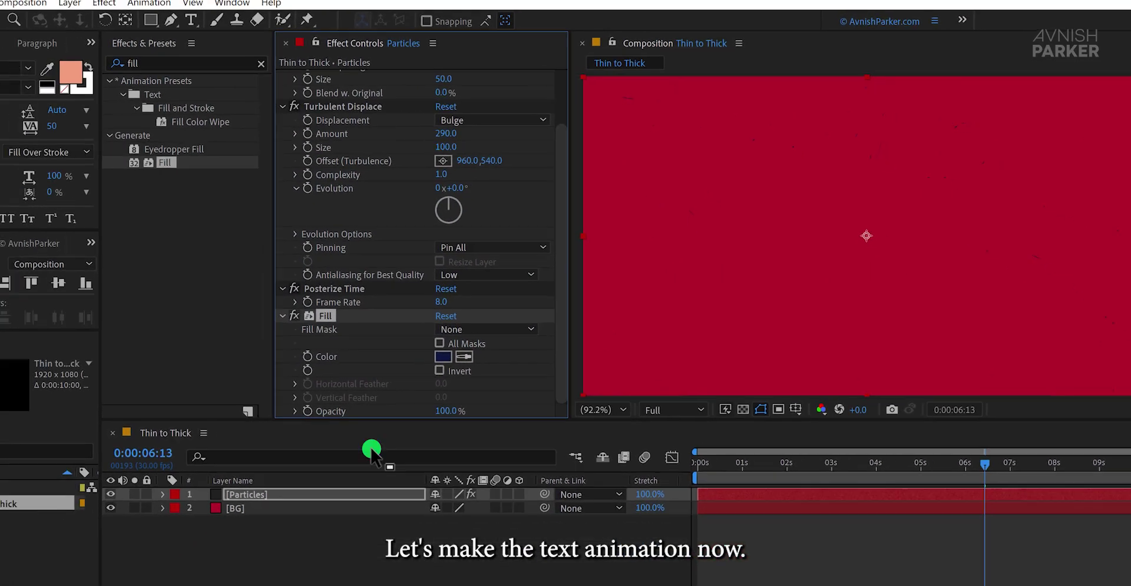
- Create a 'Thin' text layer in the composition with the Type tool
left_click(296, 531)
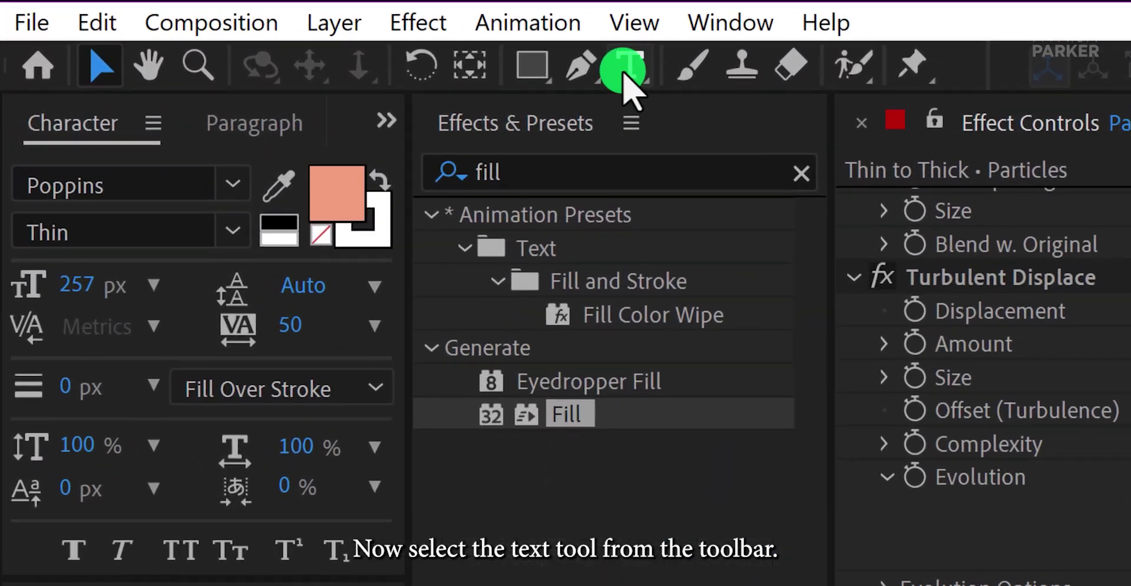
left_click(626, 75)
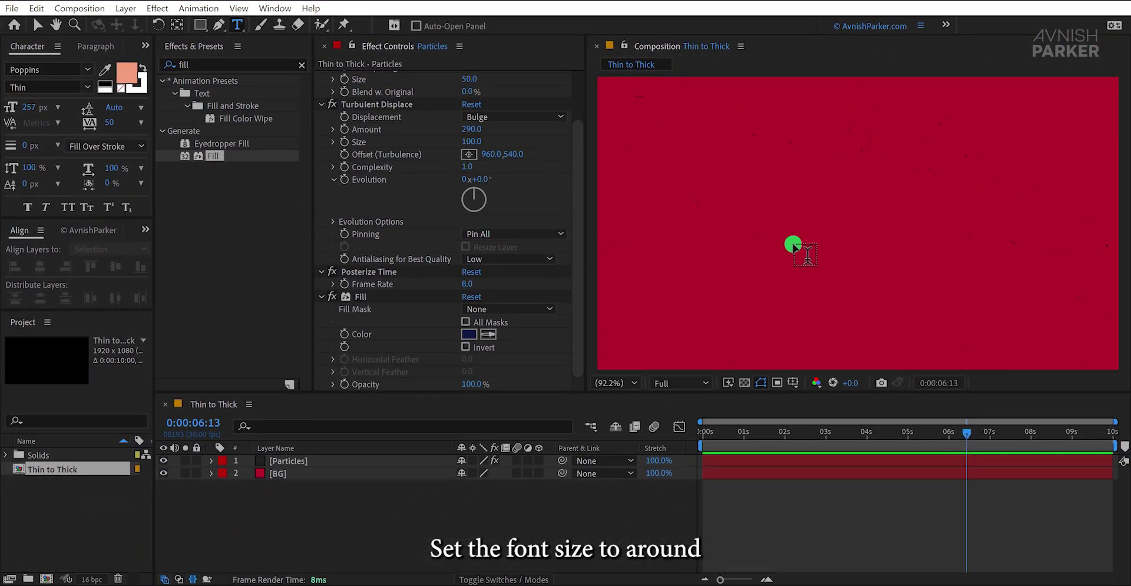
left_click(794, 246)
type("Thin")
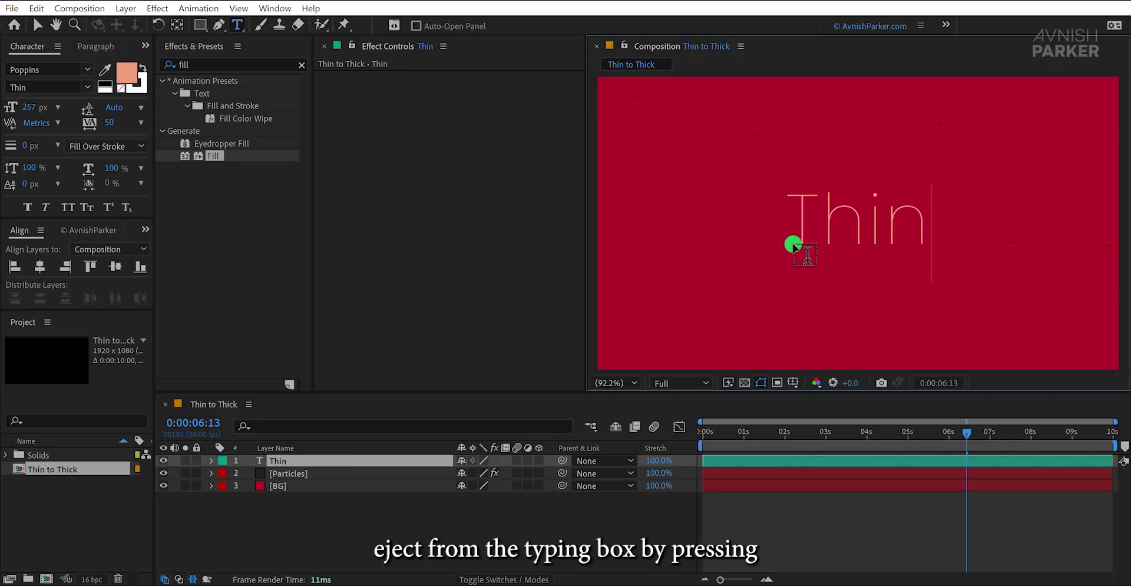
key("ctrl+Return")
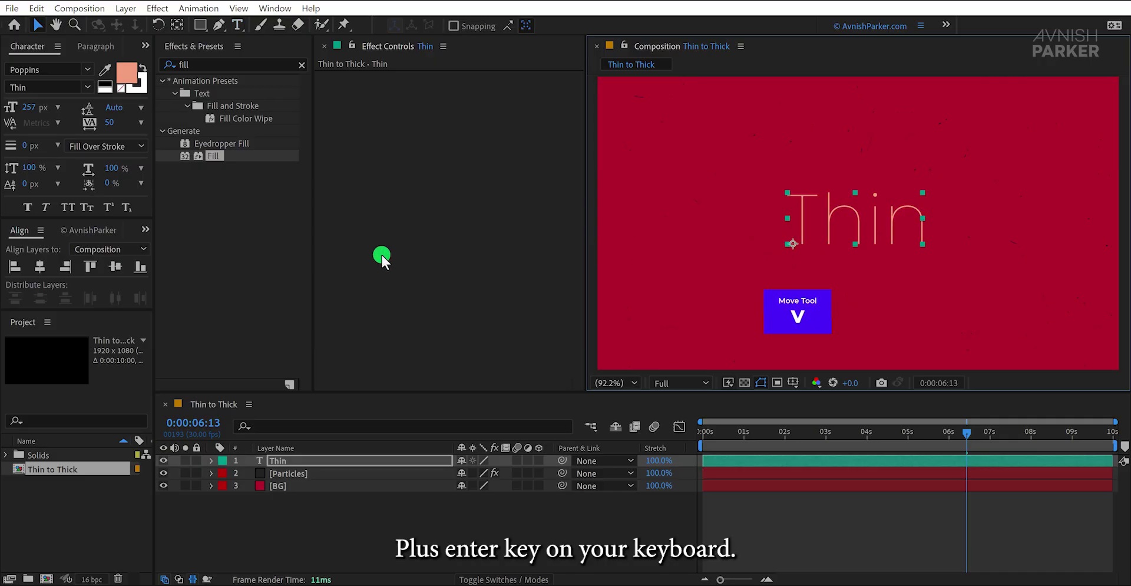
- Centre the text horizontally and vertically, and return the playhead to the start
left_click(44, 268)
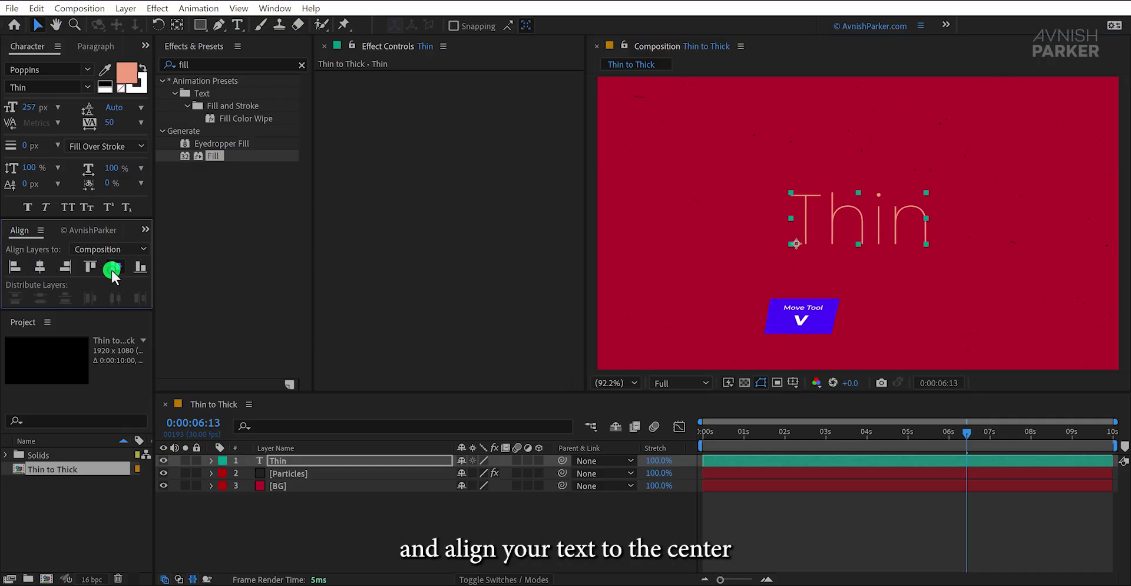
left_click(111, 267)
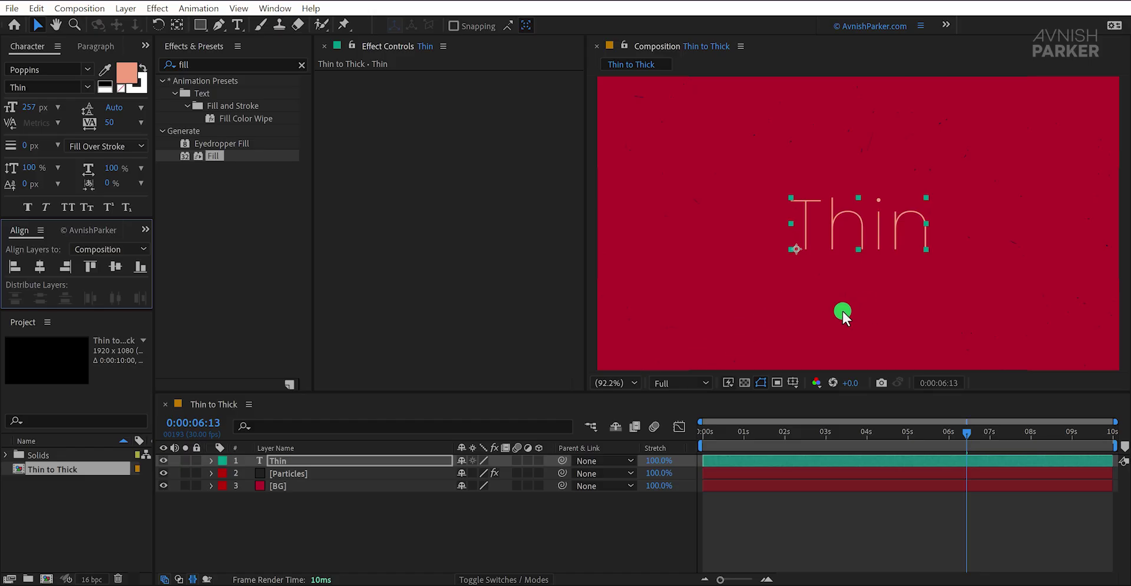
left_click_drag(726, 426, 701, 440)
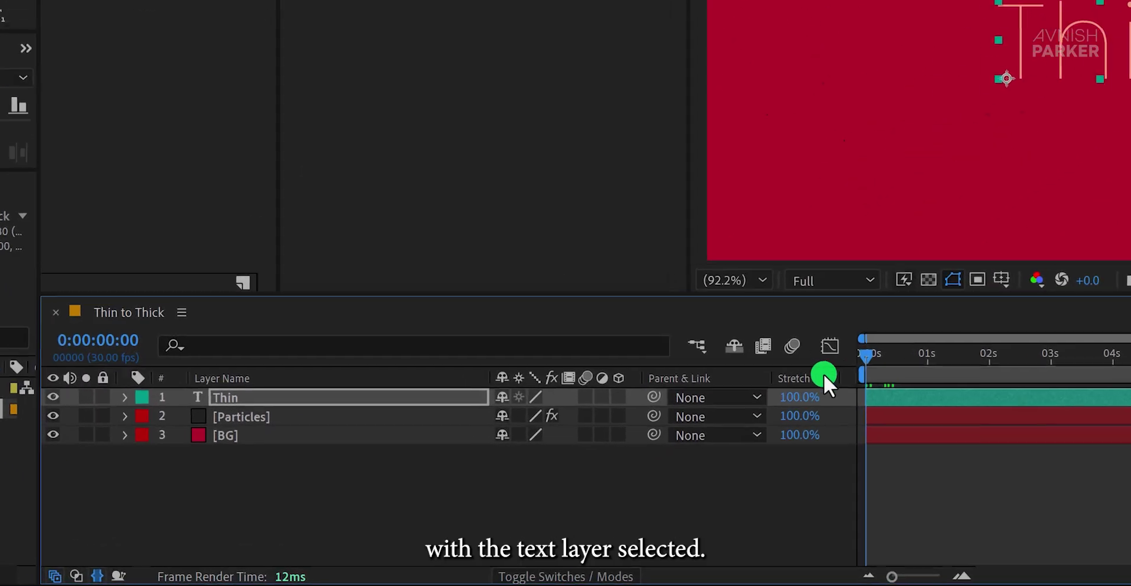
- Convert the Thin text layer into a 'Thin Outlines' shape layer with Create Shapes from Text
right_click(293, 397)
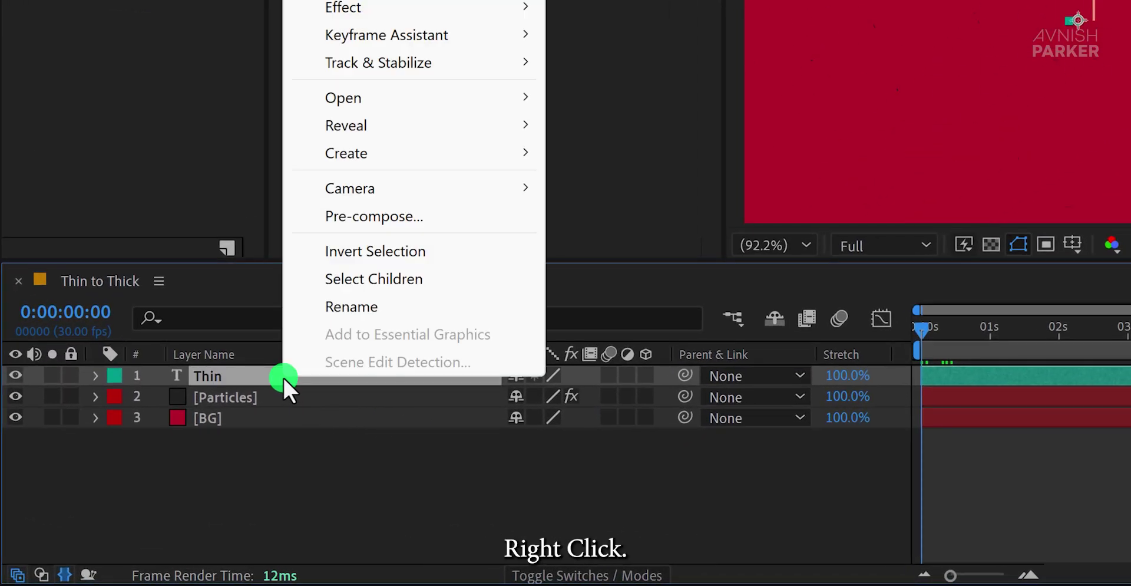
mouse_move(441, 153)
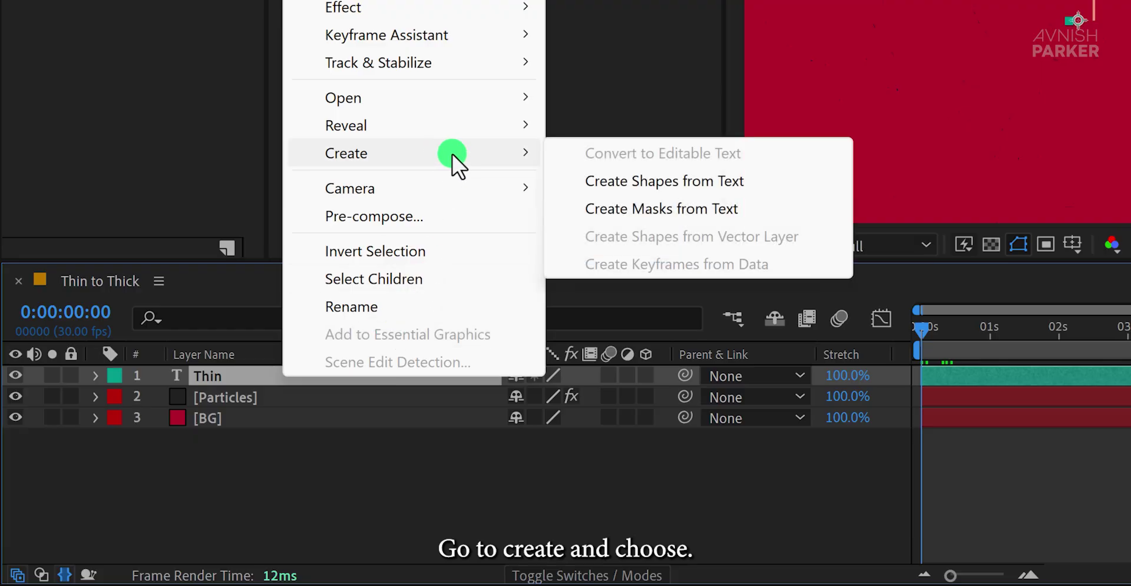
left_click(773, 182)
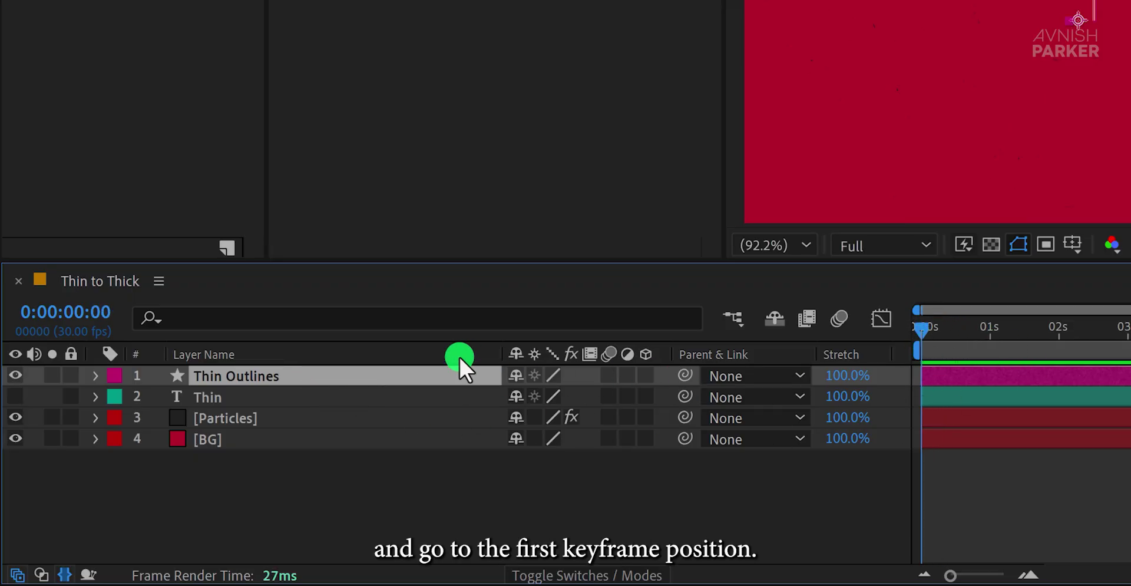
- Filter properties by 'strok', keyframe each letter's Stroke Width at 0, and move to 1 second
left_click(272, 319)
type("strok")
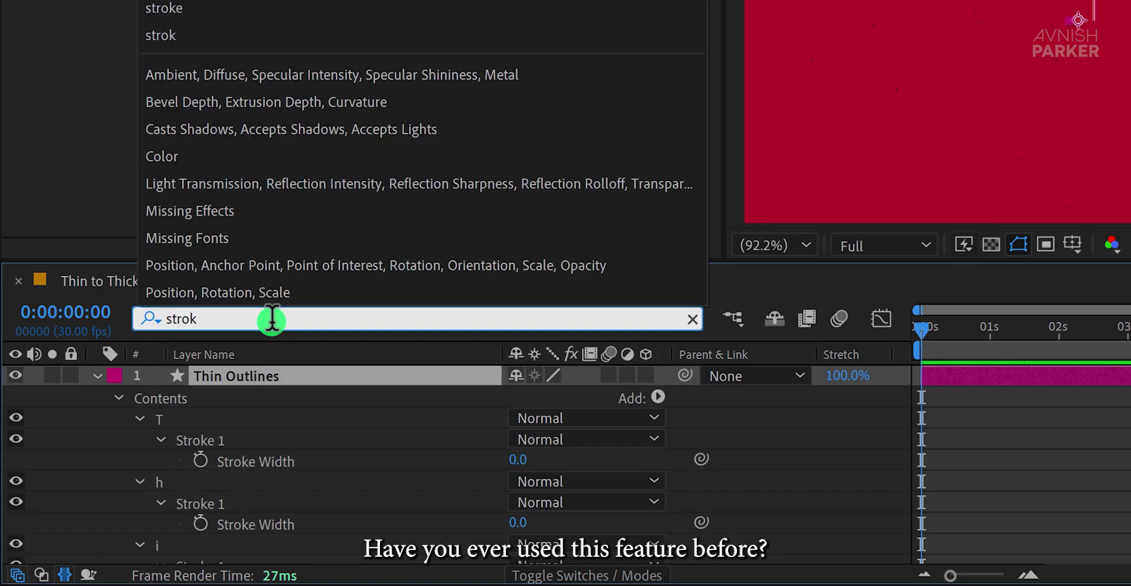
left_click(285, 458)
scroll(285, 458, "down", 5)
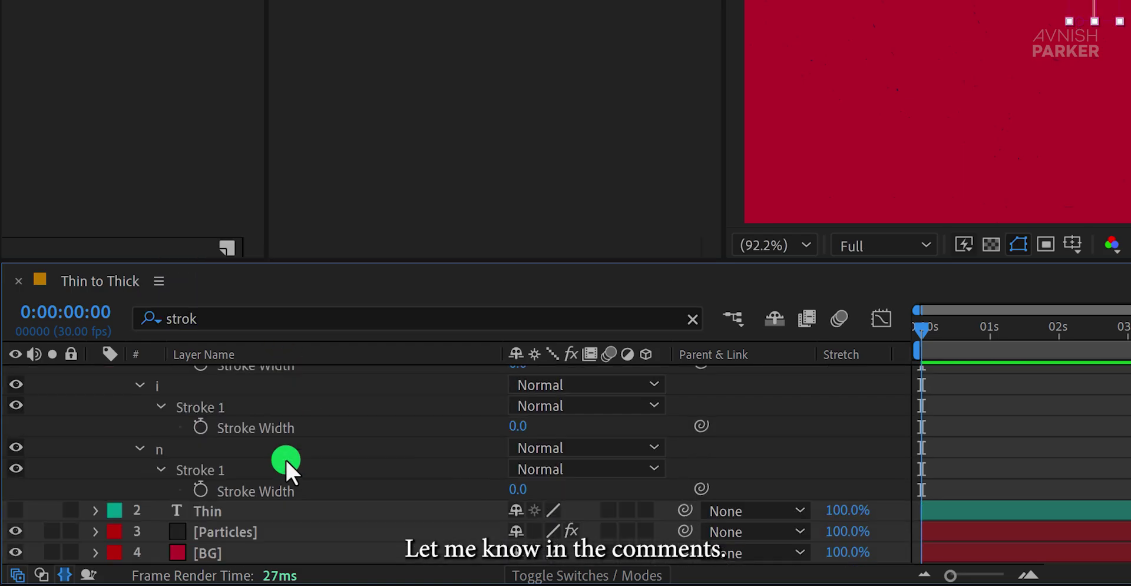
left_click(201, 489)
left_click(201, 427)
left_click(200, 366)
scroll(200, 365, "up", 1)
scroll(200, 355, "up", 4)
left_click(218, 394)
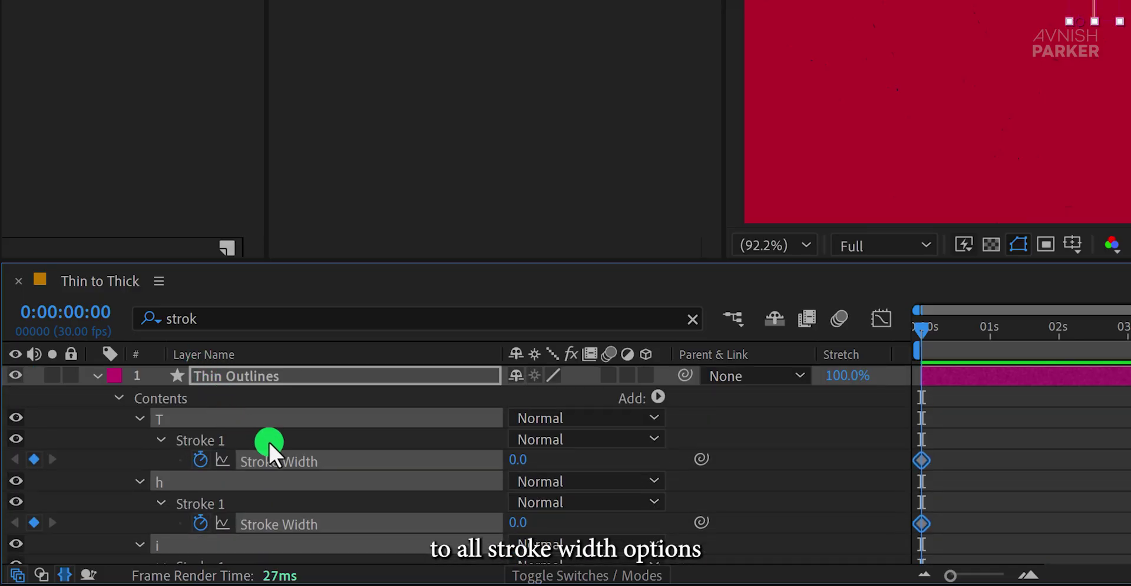
left_click_drag(937, 324, 995, 341)
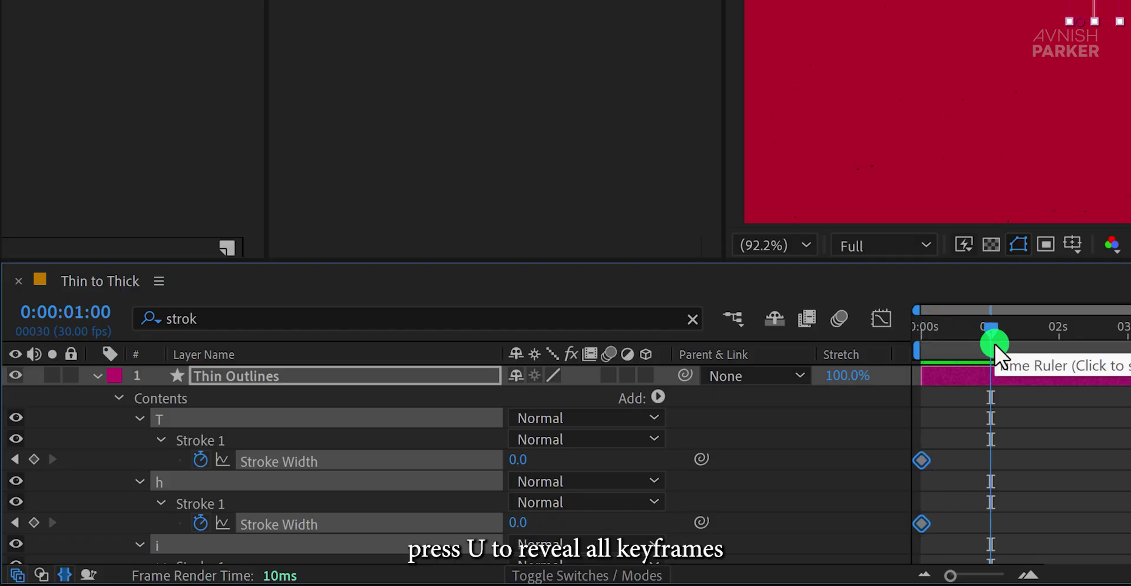
- Reveal keyframed properties with U and enter 20 for all four Stroke Width values
key("u")
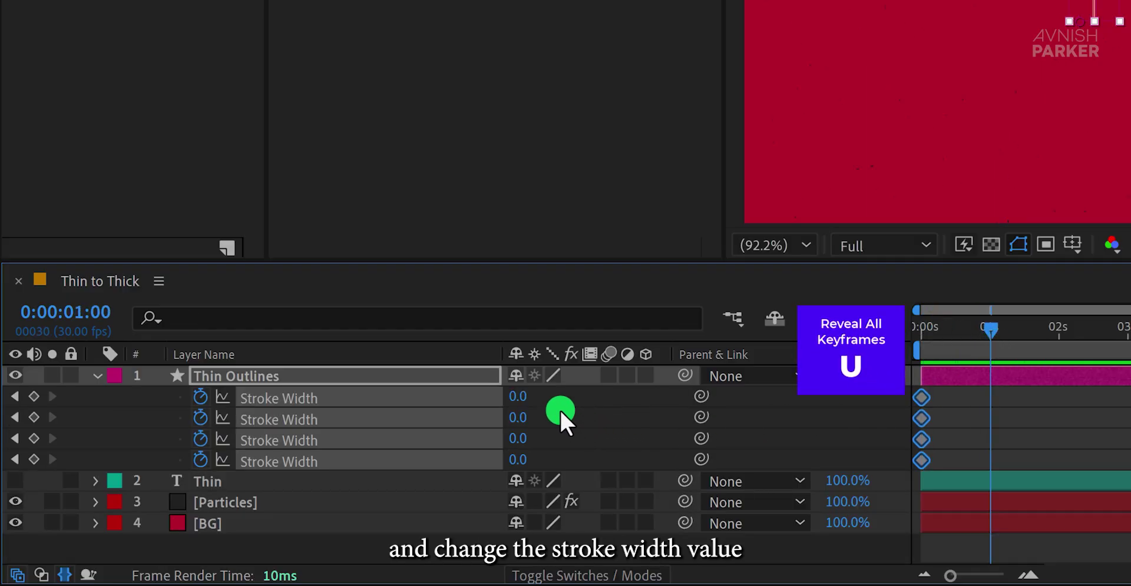
left_click(523, 397)
type("20")
key("Return")
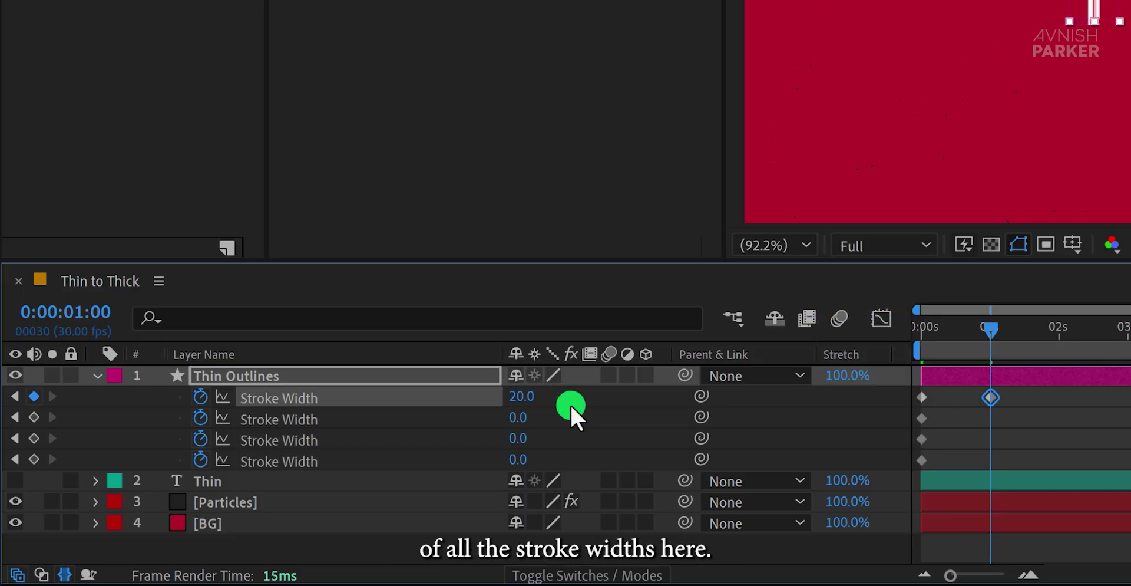
left_click(524, 419)
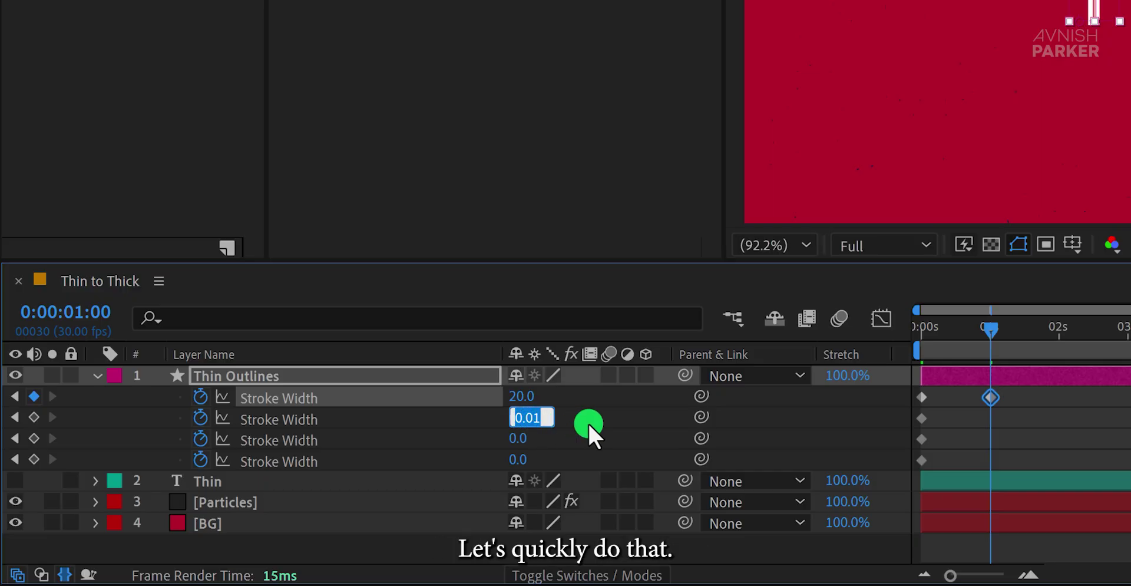
type("20")
key("Tab")
type("20")
key("Tab")
type("20")
key("Return")
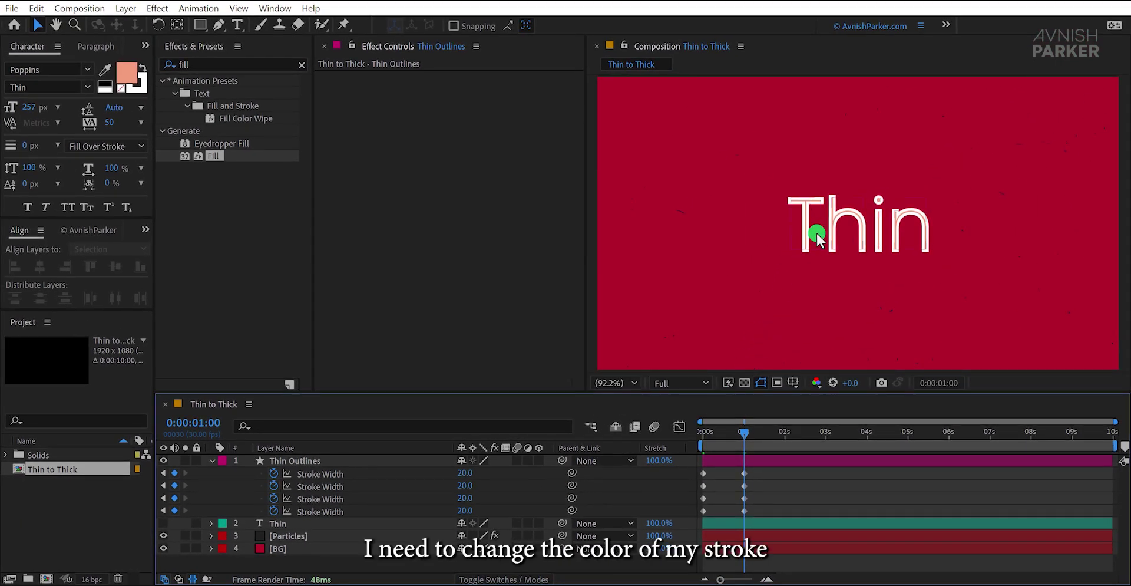
- Eyedrop the salmon text colour (F59E7F) as the Thin Outlines stroke colour
left_click(395, 459)
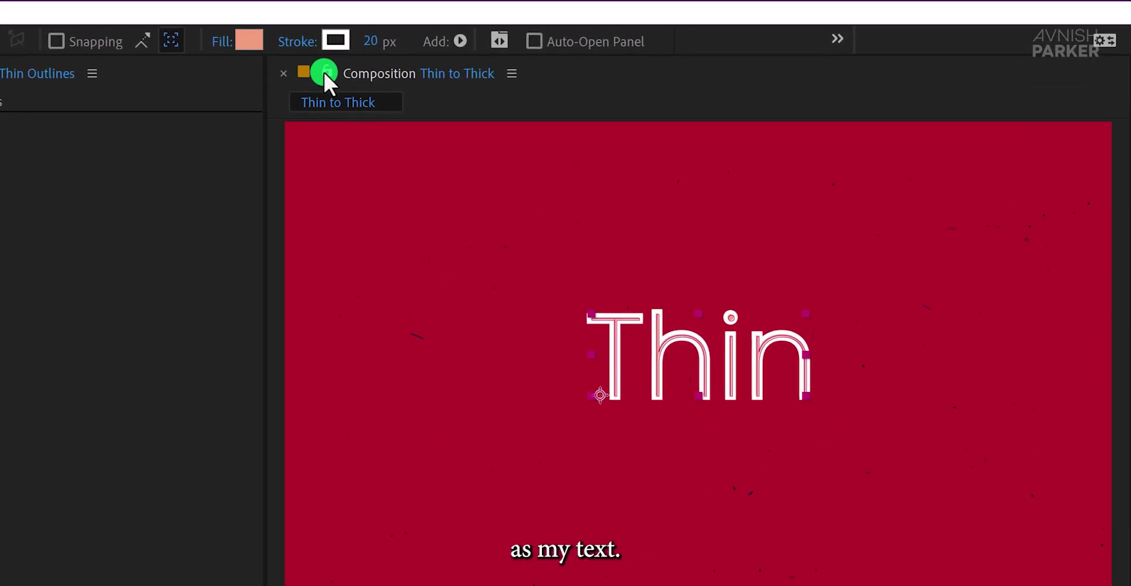
left_click(616, 26)
left_click(264, 378)
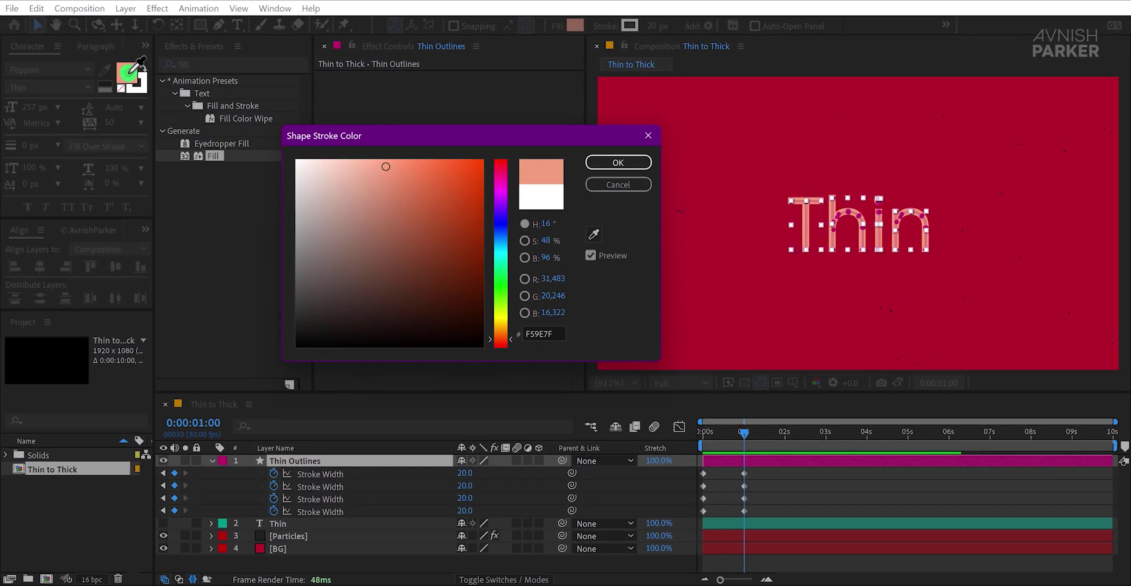
left_click(130, 71)
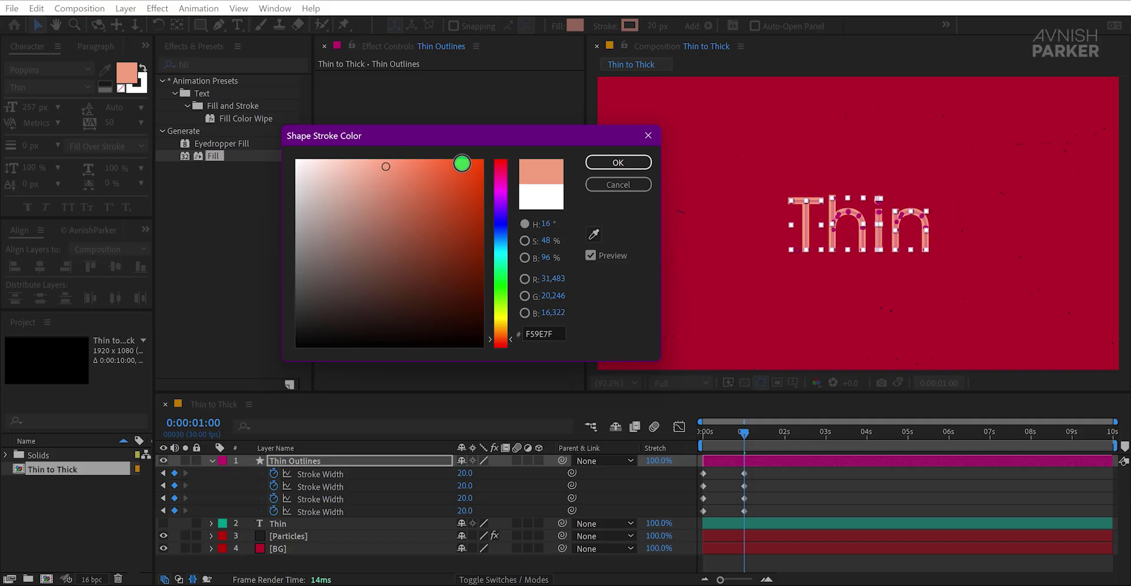
left_click(598, 164)
- Enter 50 into the Stroke Width values at the one-second mark
left_click(681, 494)
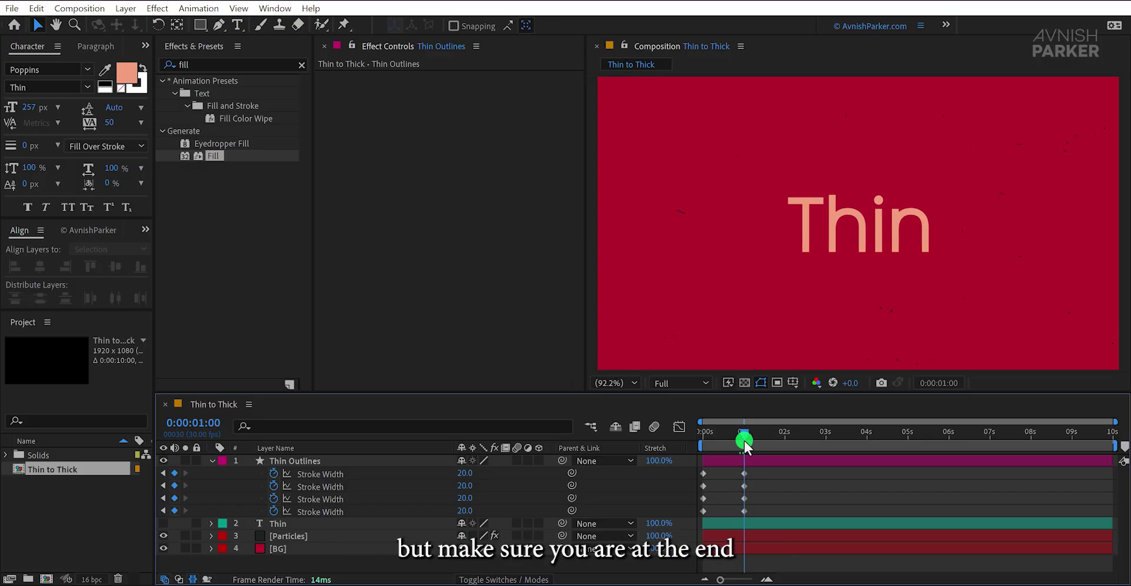
left_click(555, 499)
left_click(466, 475)
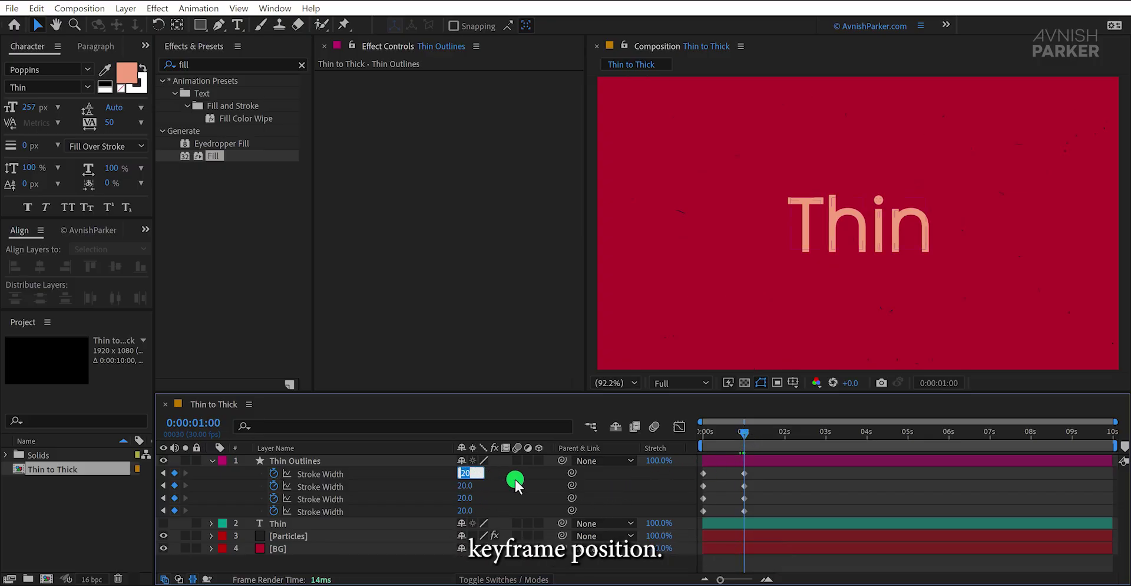
type("50")
key("Tab")
type("50")
key("Tab")
type("50")
key("Tab")
type("50")
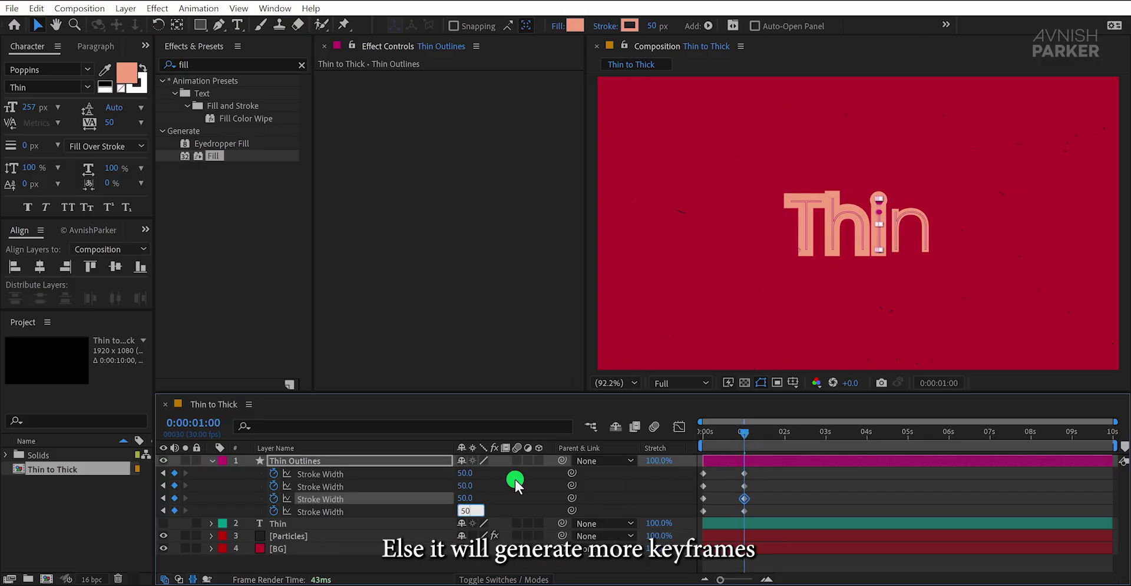
type("30")
- Change all four Stroke Width keyframes to 30 and return the playhead to 0 seconds
key("shift+Tab")
type("30")
key("shift+Tab")
type("30")
key("shift+Tab")
type("30")
key("Return")
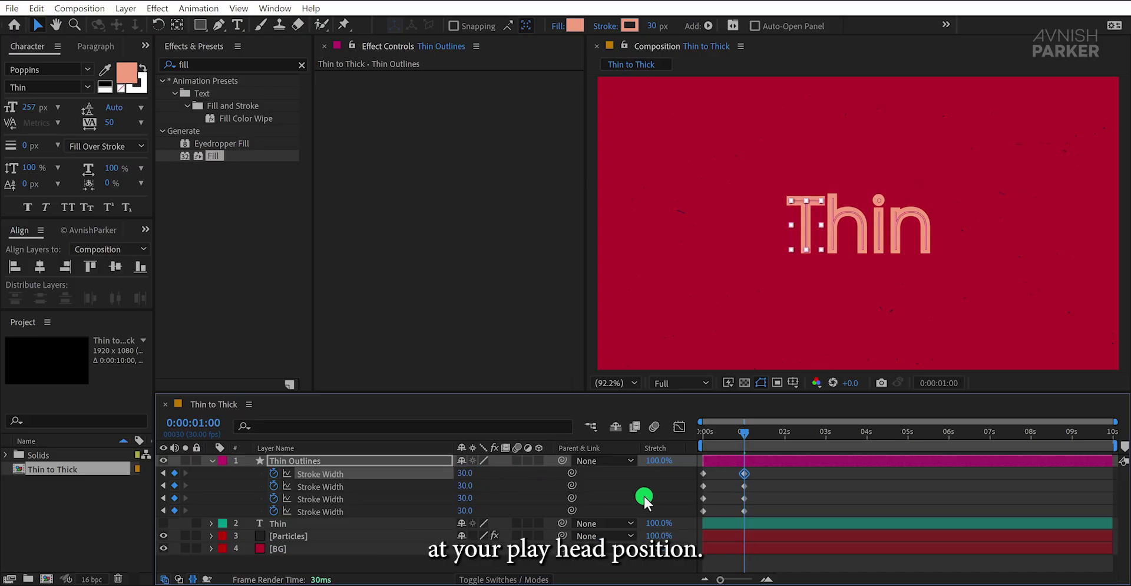
left_click(643, 498)
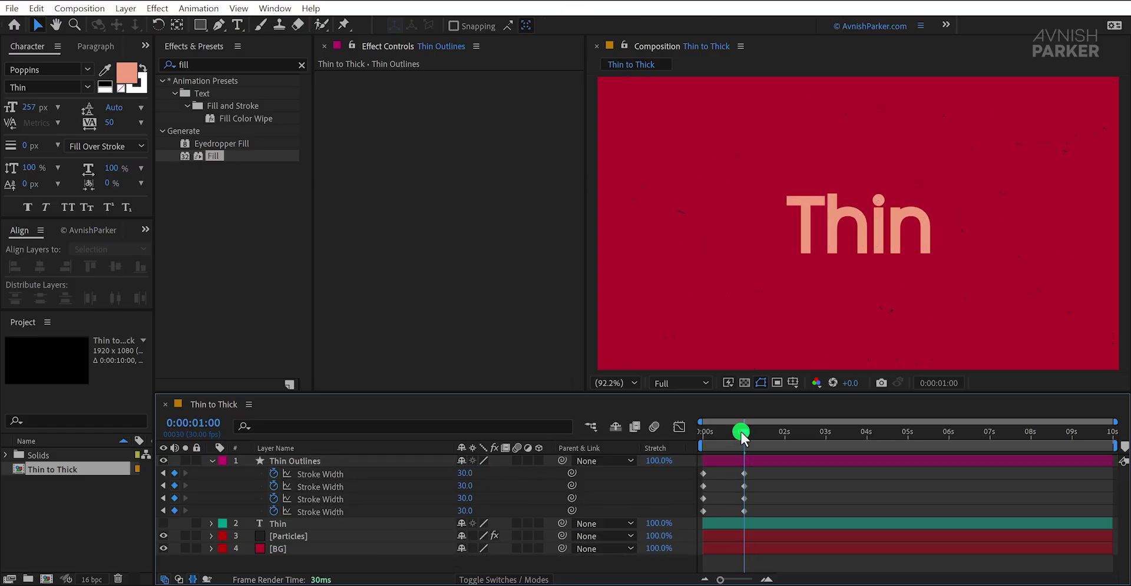
mouse_move(742, 436)
left_mouse_down()
mouse_move(685, 435)
mouse_move(628, 504)
left_mouse_up()
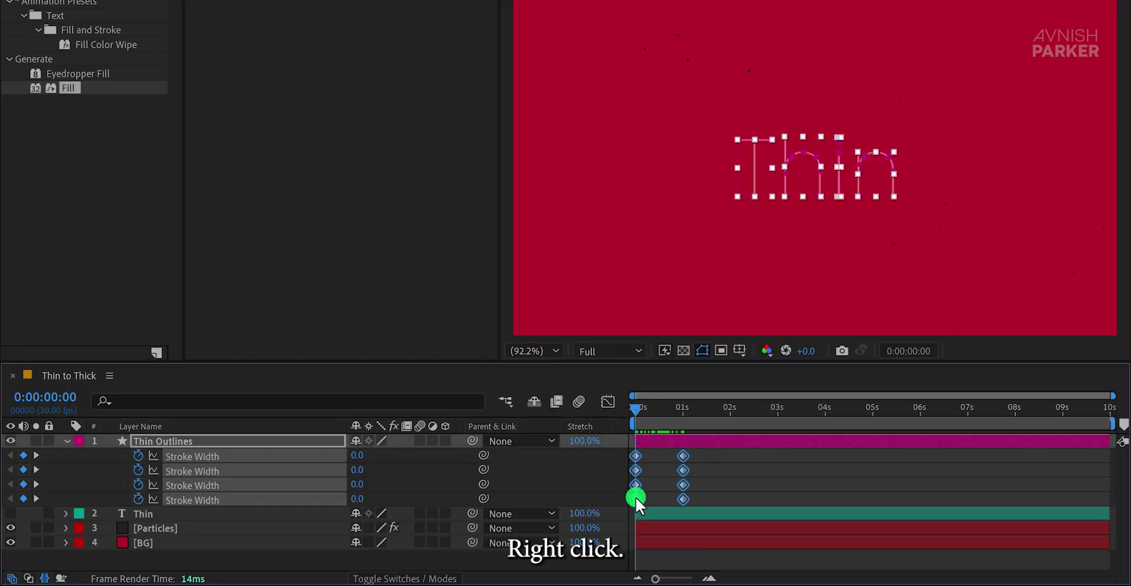
- Apply Easy Ease to all the Stroke Width keyframes
right_click(642, 498)
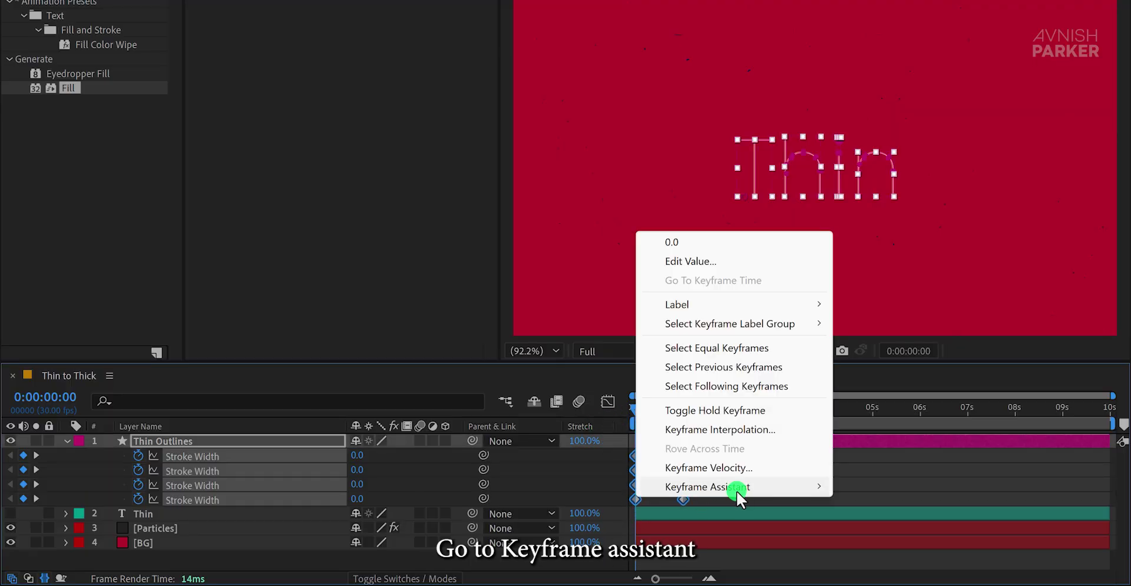
mouse_move(741, 487)
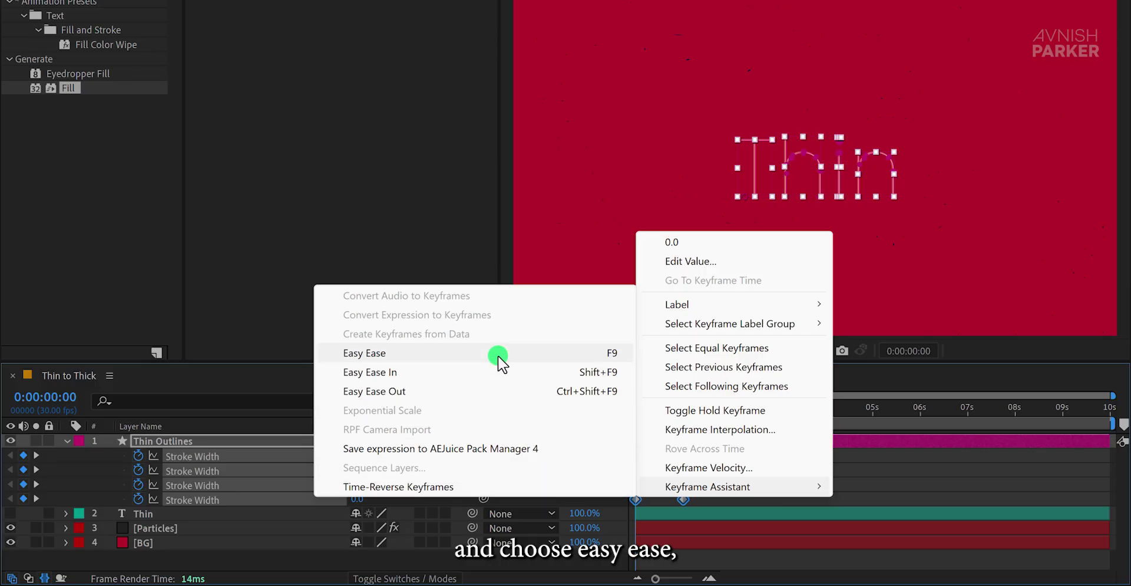
left_click(497, 353)
- In the Graph Editor, drag the influence handles so the speed curve peaks sharply before one second
left_click(607, 403)
left_click_drag(686, 536, 676, 535)
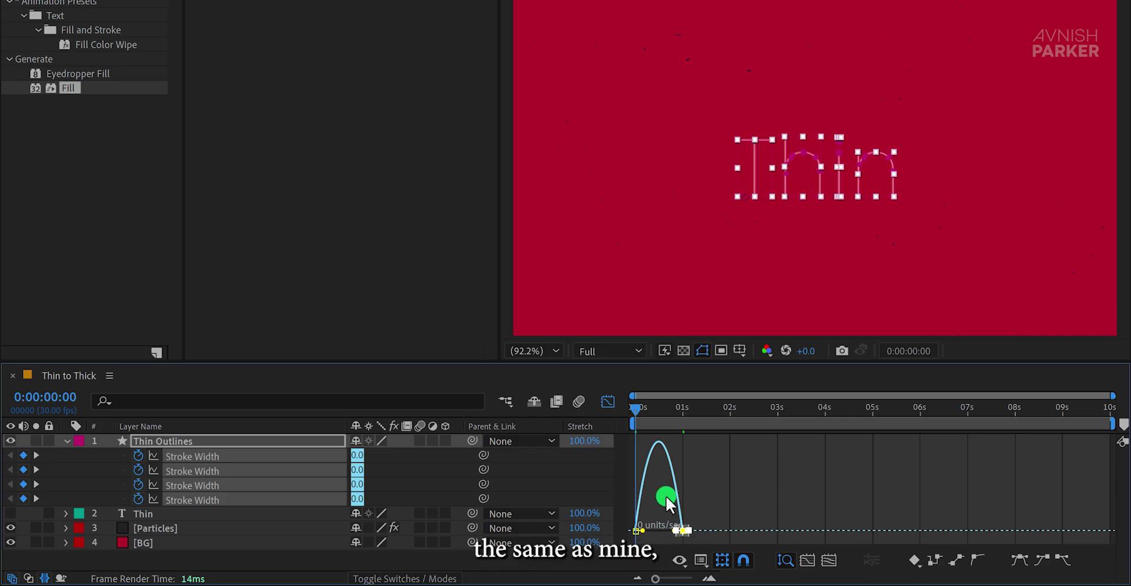
right_click(695, 483)
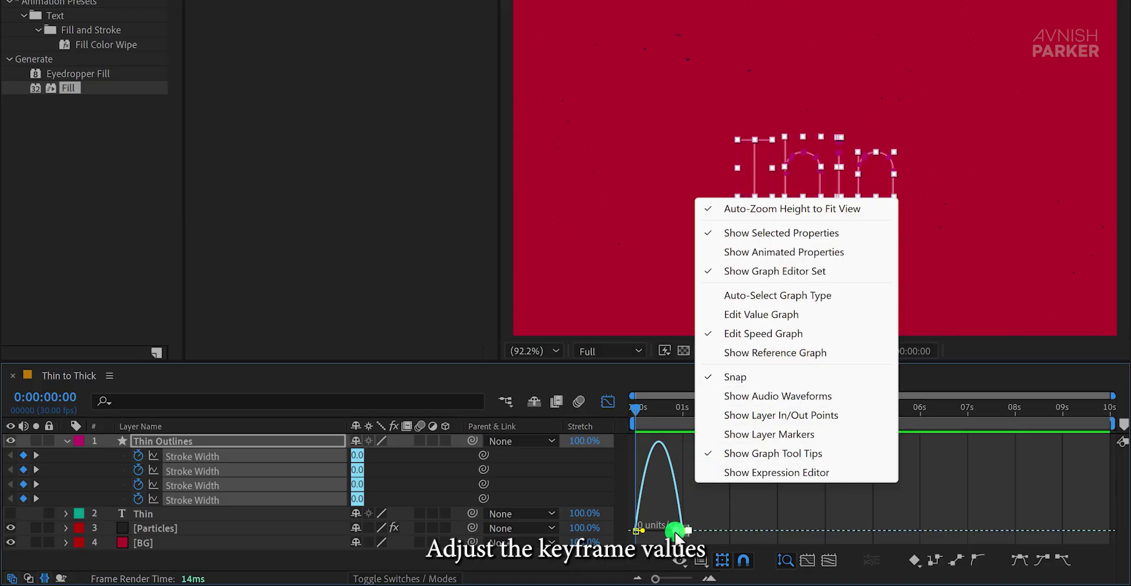
left_click_drag(676, 531, 641, 534)
left_click(639, 530)
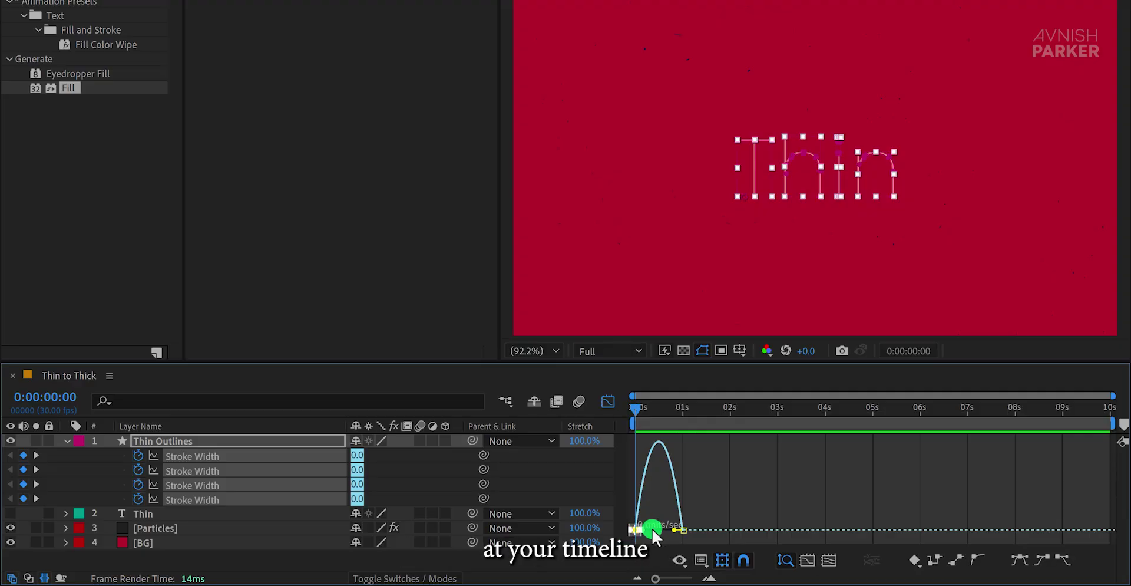
key("equal")
key("equal")
left_click_drag(668, 529, 705, 528)
left_click_drag(793, 529, 747, 528)
- Return to the keyframe view, deselect everything and preview the animation
left_click(610, 406)
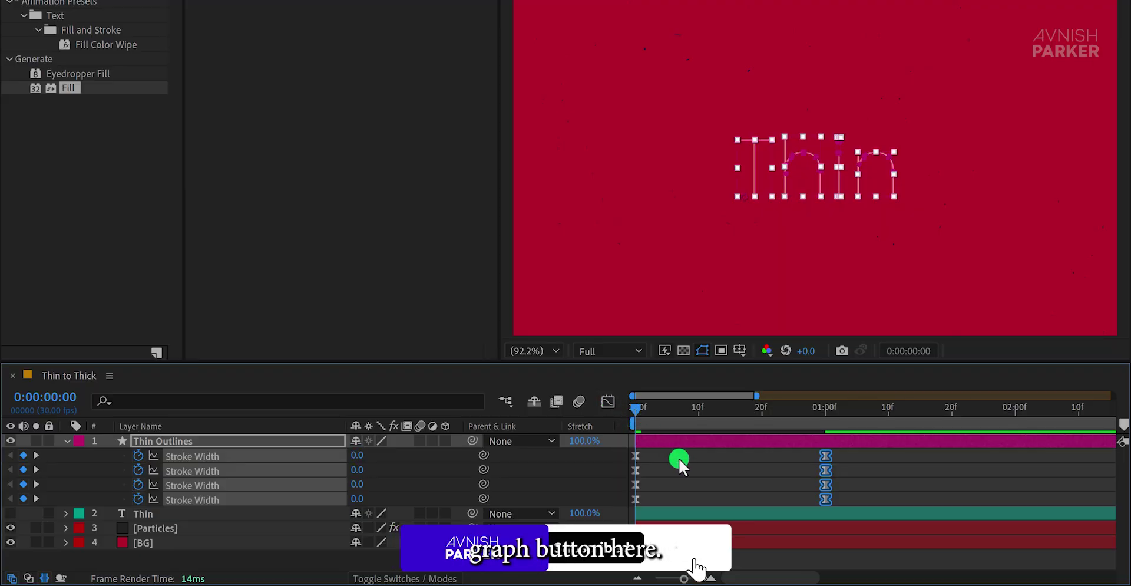
left_click(685, 471)
key("space")
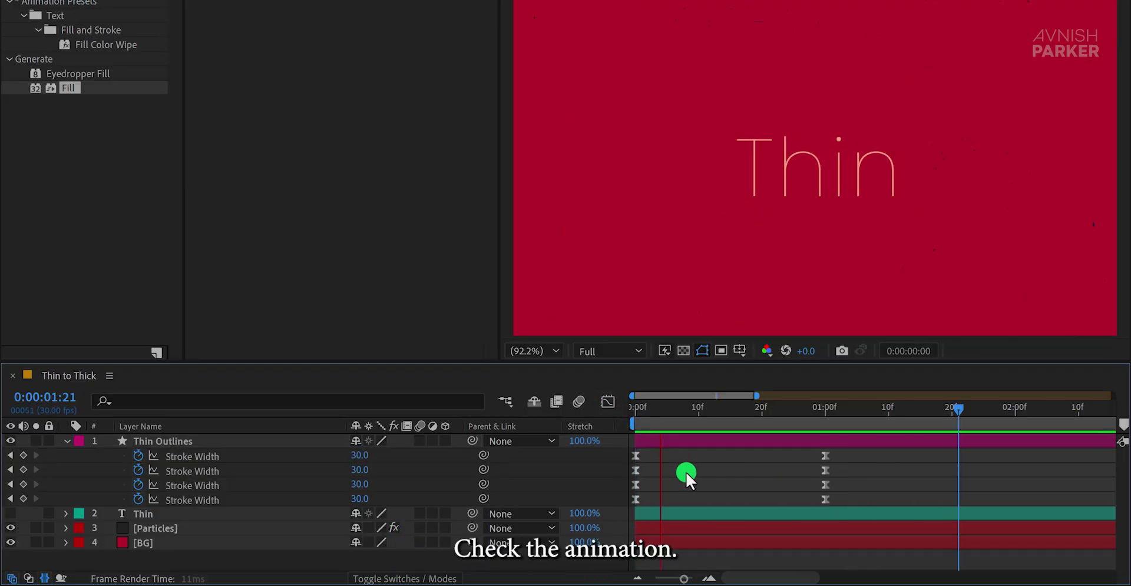
key("space")
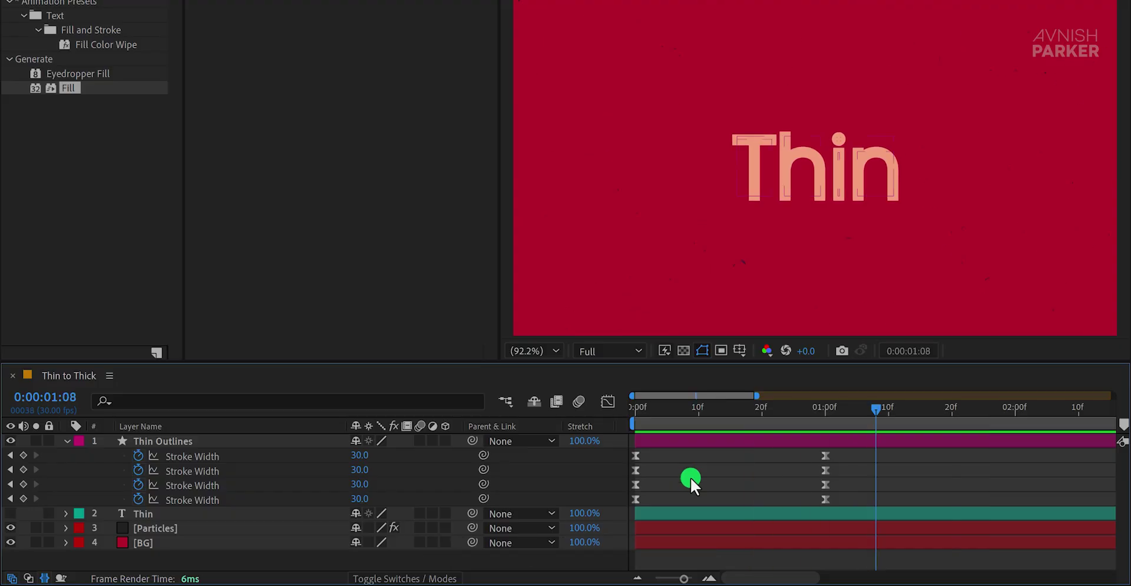
- Drag the first, third and fourth 30-width keyframes to different later times, then preview the staggered thickening
left_click_drag(825, 455, 971, 453)
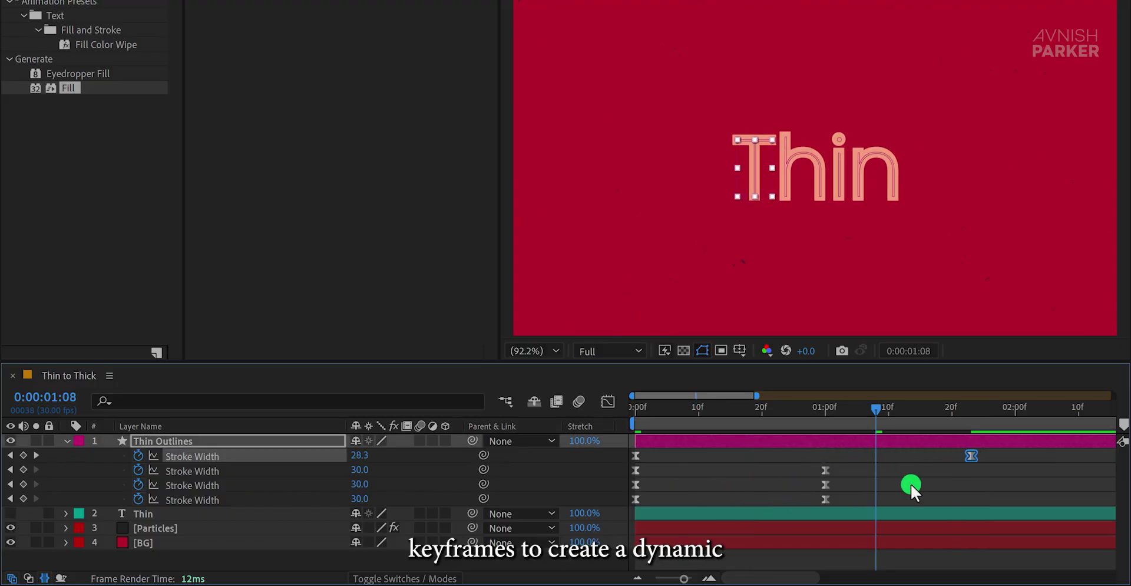
left_click_drag(827, 499, 902, 498)
left_click_drag(825, 484, 1081, 480)
left_click(1028, 481)
key("space")
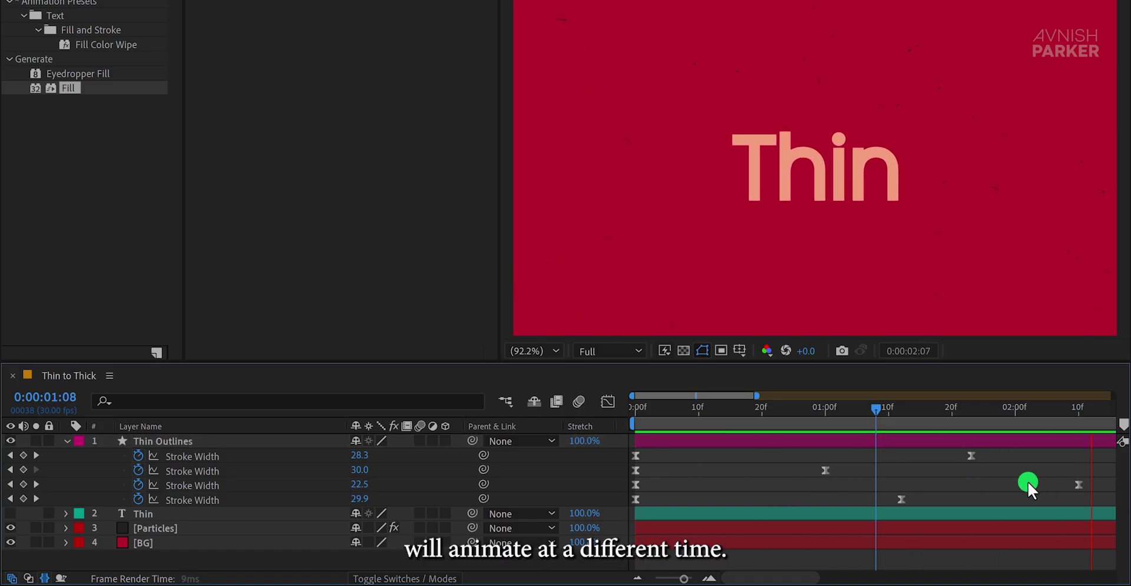
key("minus")
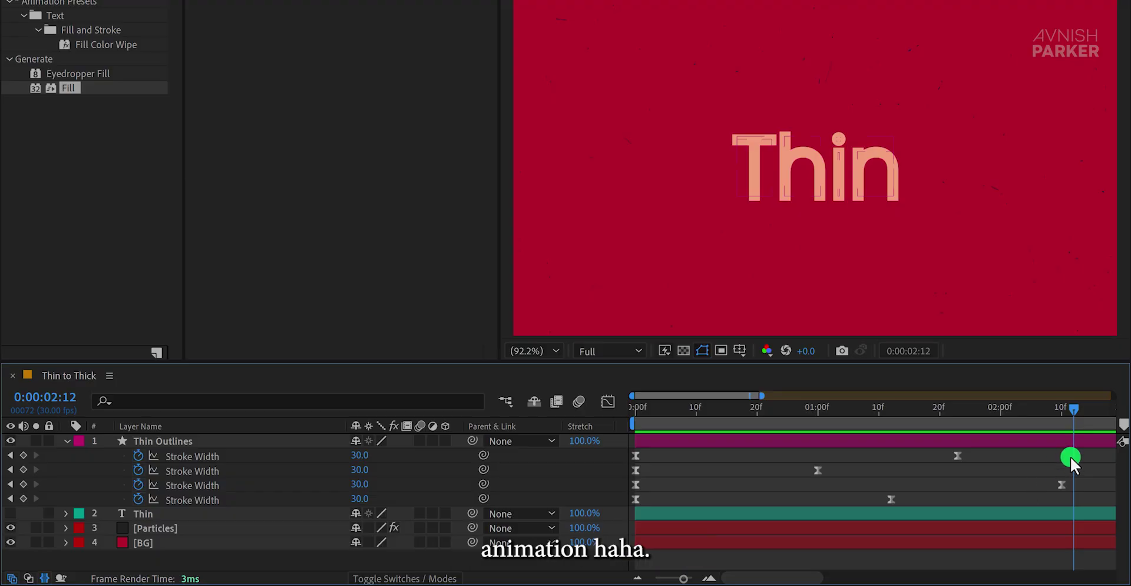
key("minus")
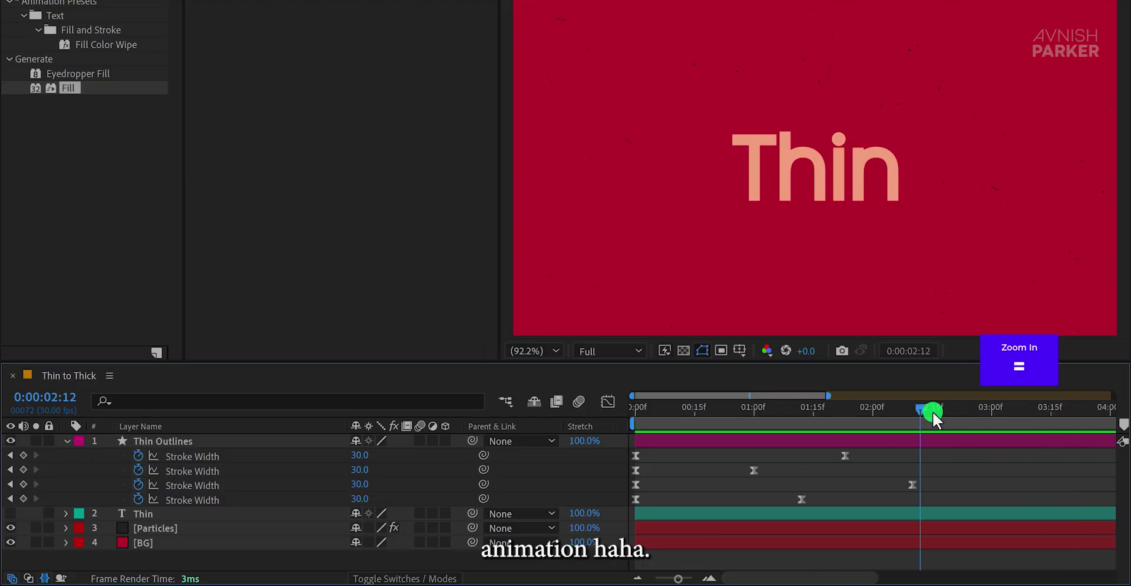
- Preview from 3 seconds, then drag the third, first and fourth 30-width keyframes back to 01:00
left_click_drag(943, 417, 992, 415)
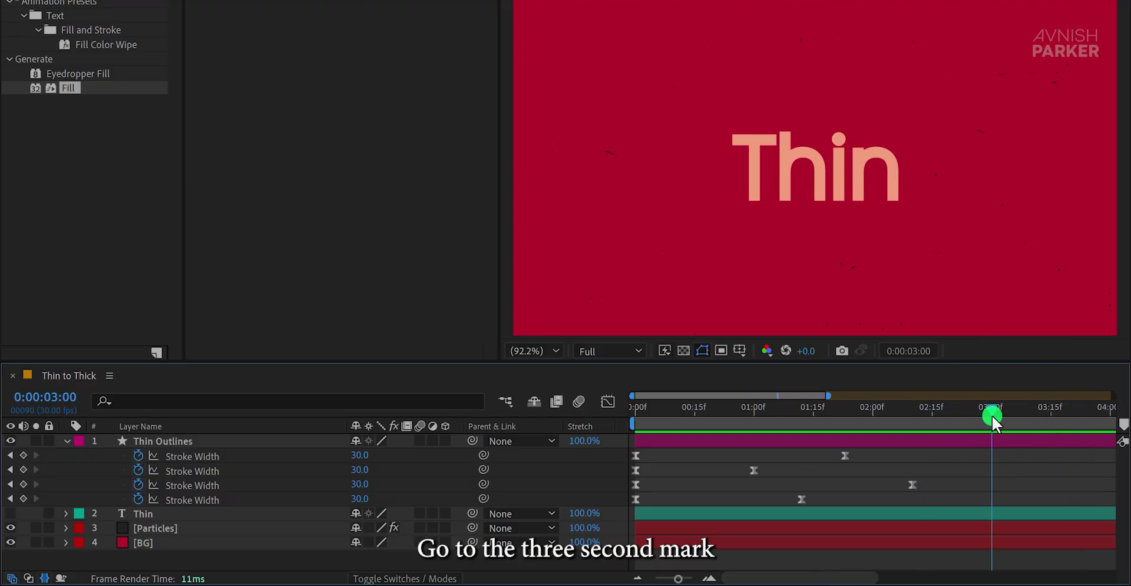
key("space")
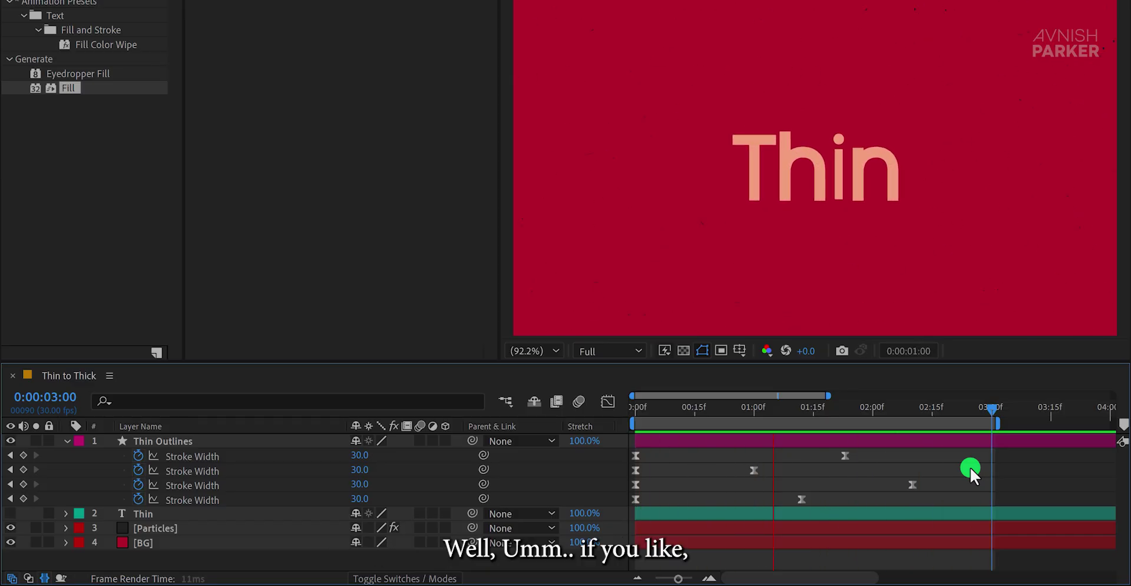
key("space")
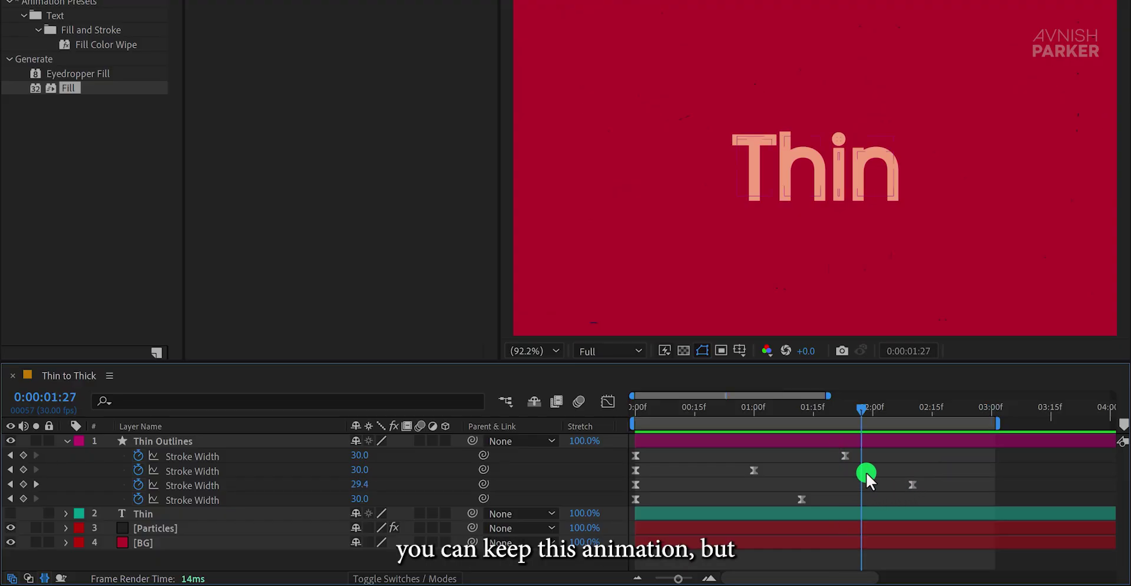
left_click_drag(912, 484, 770, 486)
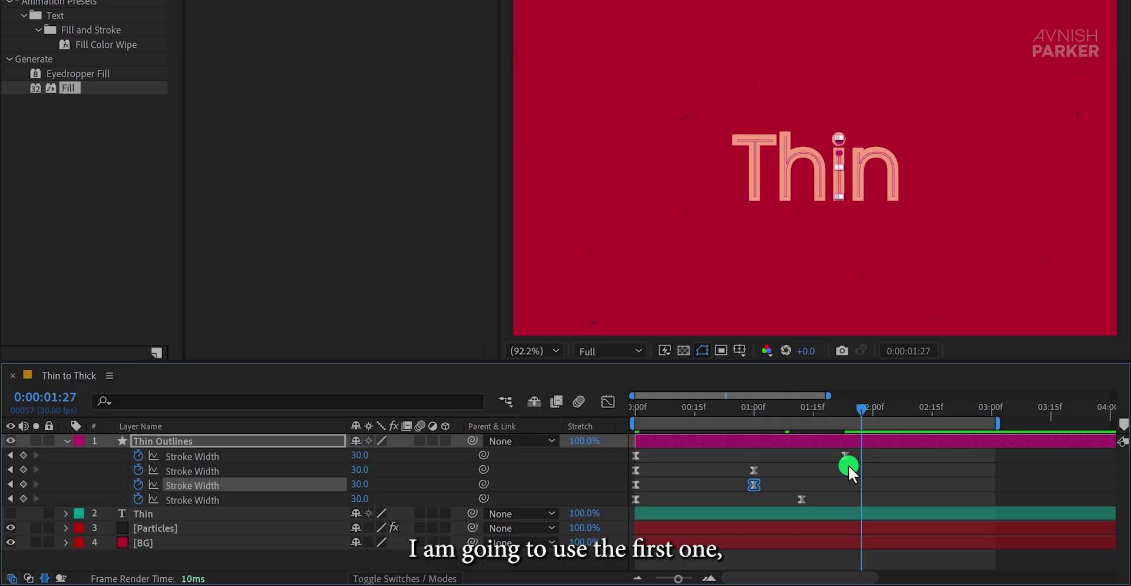
left_click_drag(847, 455, 755, 455)
left_click_drag(809, 498, 762, 499)
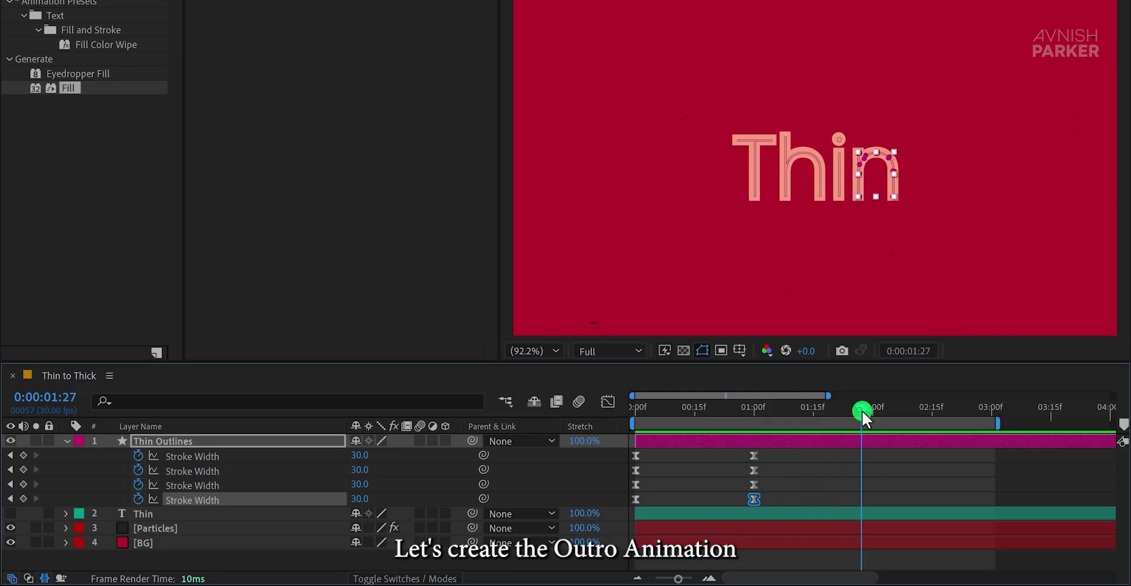
- Copy the four 30-width keyframes from 1 second and paste them at 2 seconds
left_click_drag(864, 415, 870, 415)
left_click_drag(784, 450, 750, 505)
key("ctrl+c")
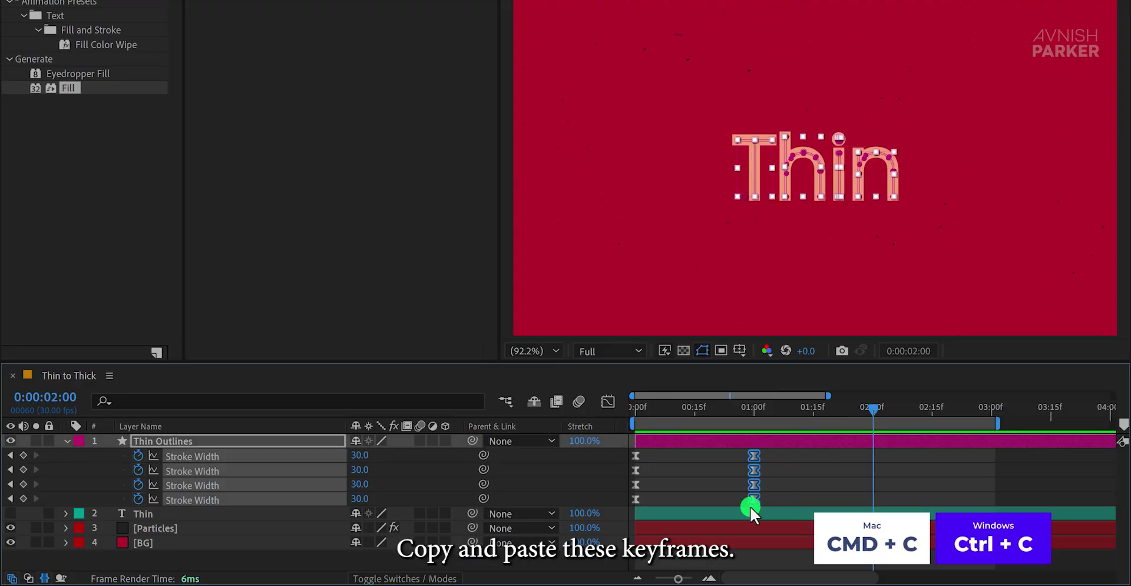
key("ctrl+v")
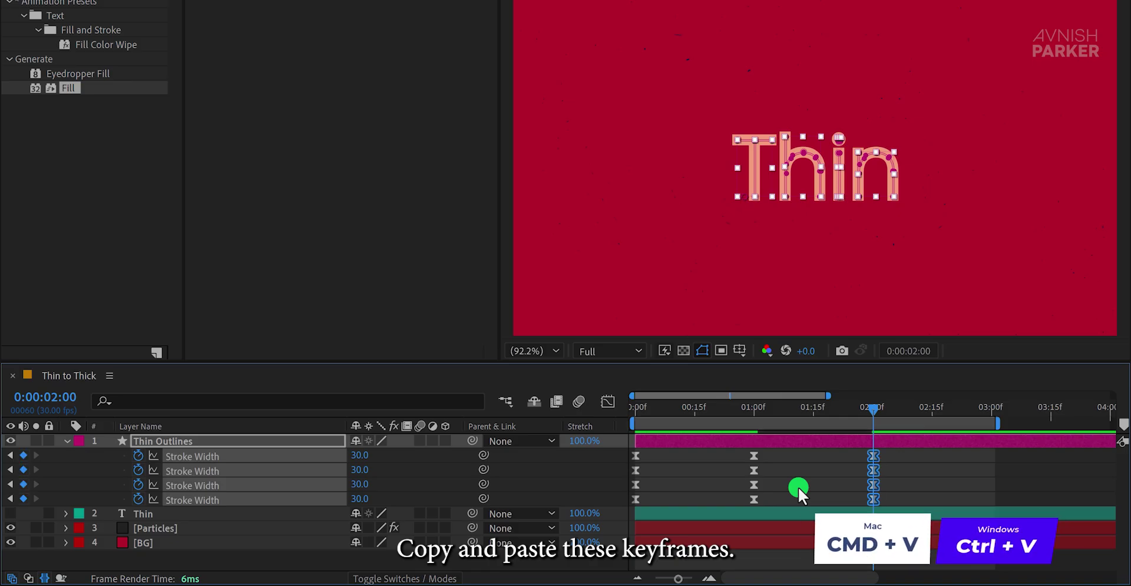
- Copy the four 0-width keyframes from 0 seconds and paste them at 3 seconds
left_click(991, 411)
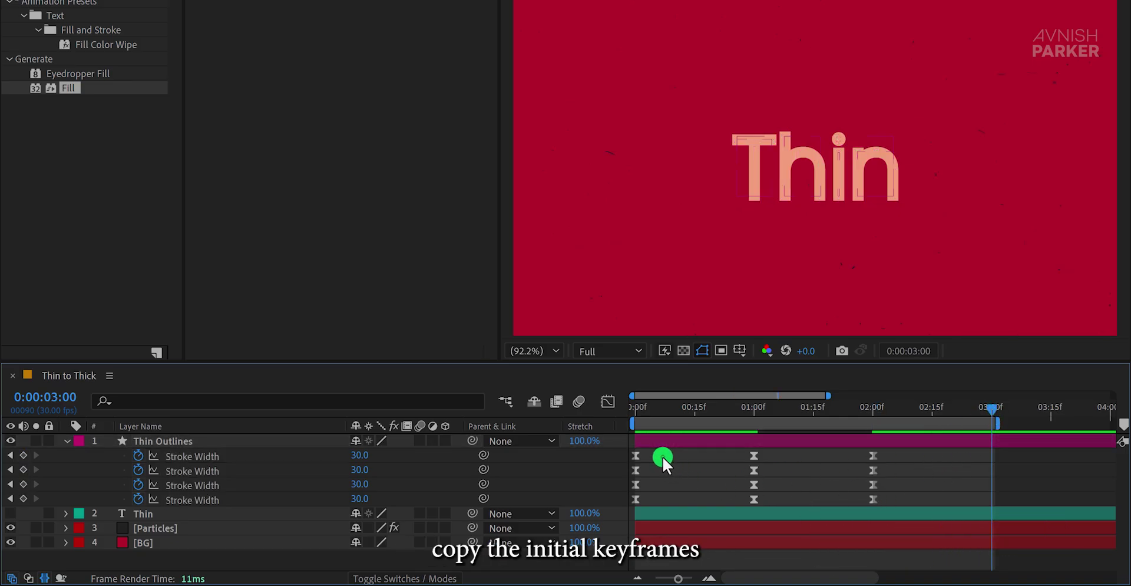
left_click_drag(662, 454, 628, 501)
key("ctrl+c")
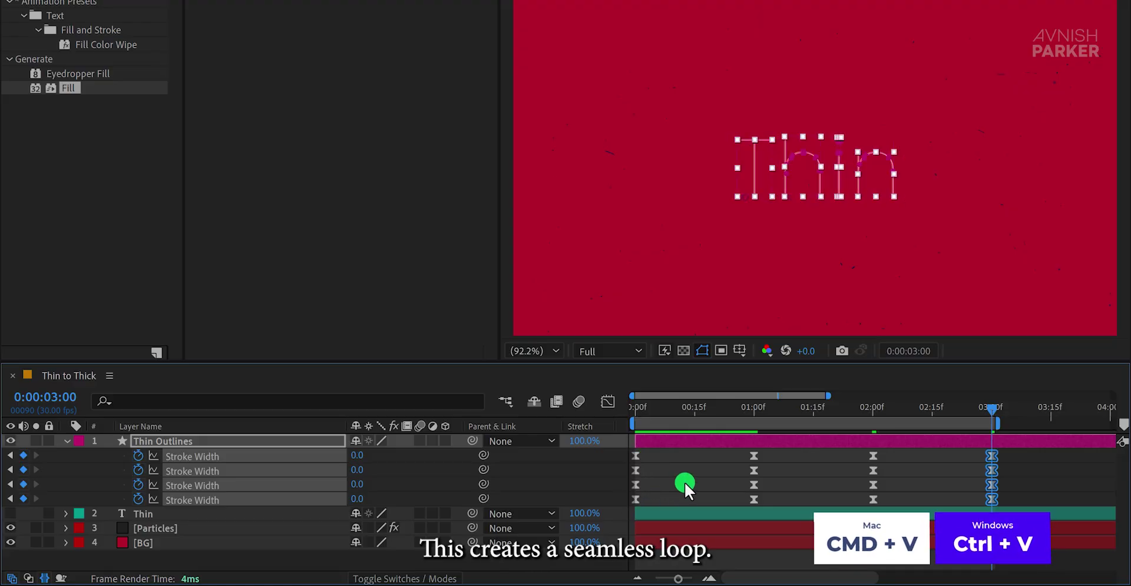
key("ctrl+v")
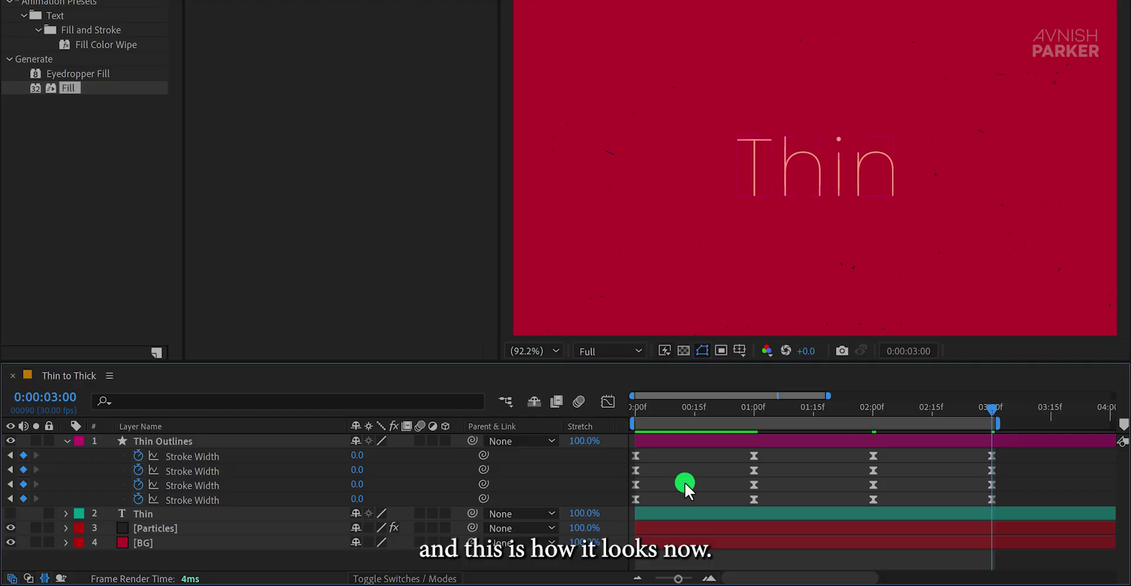
- Preview the loop, then widen the influence of the 2s and 3s keyframes in the speed graph
key("space")
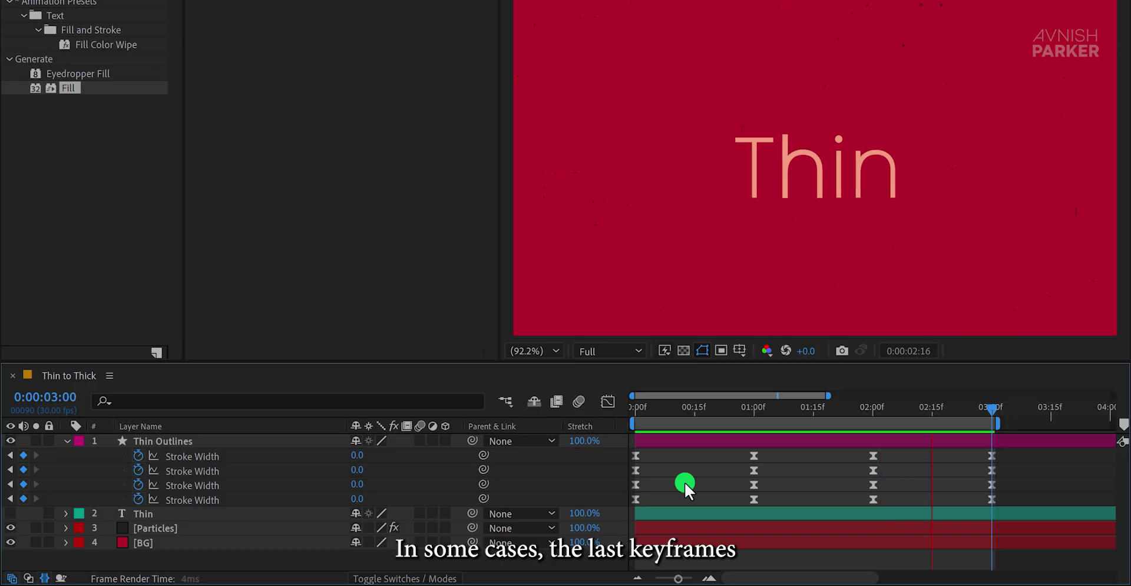
left_click(908, 411)
mouse_move(848, 450)
left_mouse_down()
mouse_move(862, 473)
mouse_move(1009, 508)
left_mouse_up()
left_click(607, 401)
mouse_move(891, 516)
left_mouse_down()
mouse_move(982, 510)
mouse_move(942, 505)
left_mouse_up()
- Turn off the Graph Editor to show the layer bars and keyframes
left_click(611, 403)
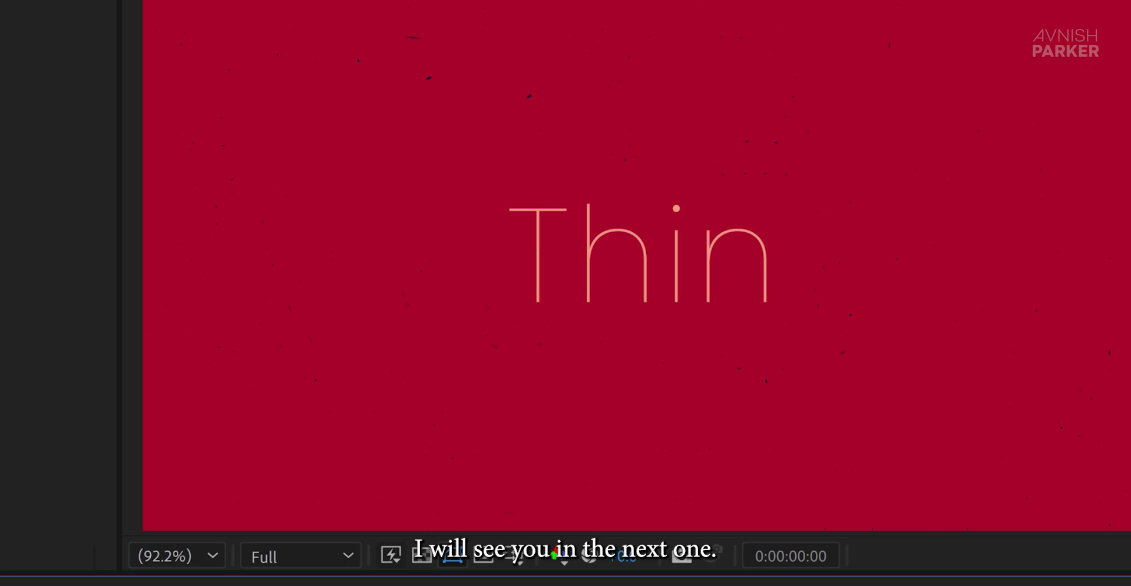